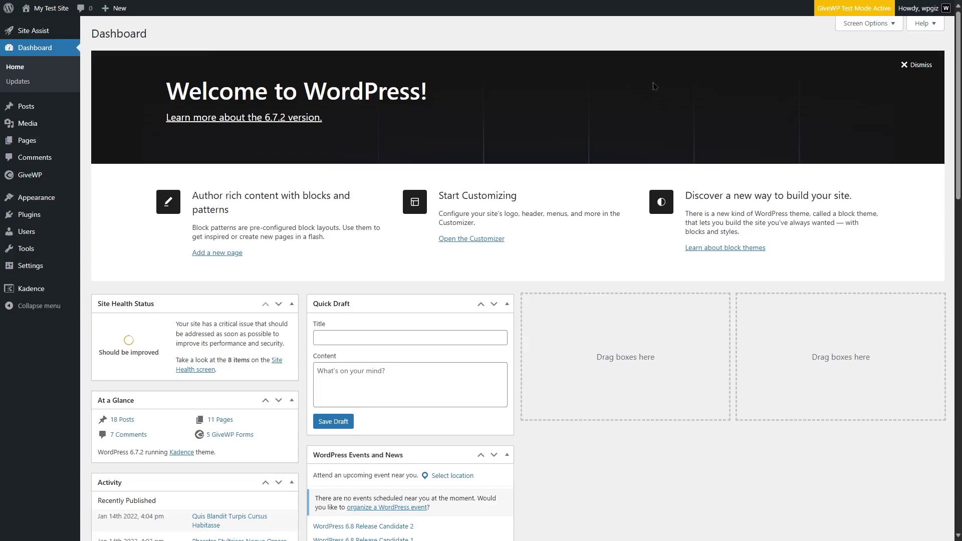
scroll(436, 96, down, 3)
scroll(436, 154, up, 3)
mouse_move(30, 180)
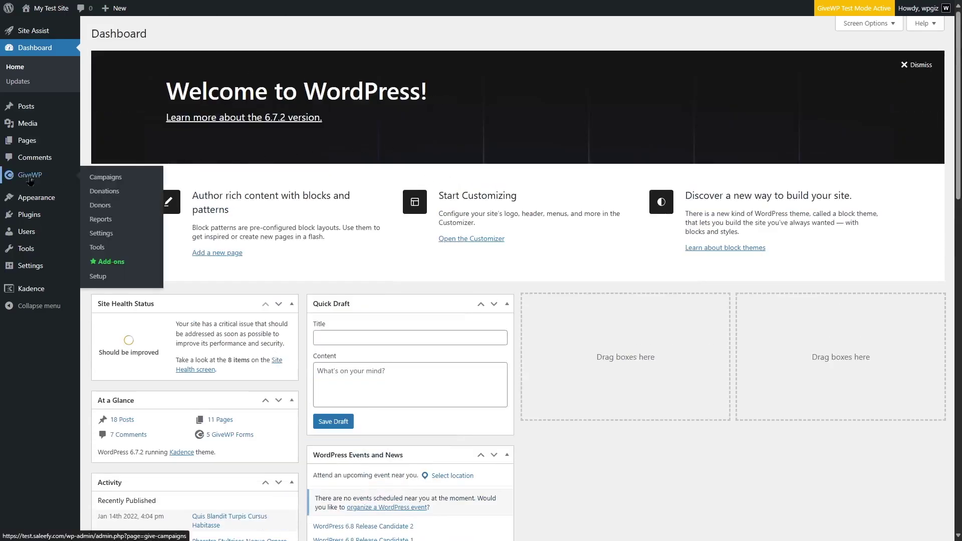
- Open the live site's home page and look through it from the hero section down to the donation form
mouse_move(33, 297)
mouse_move(50, 8)
click(50, 25)
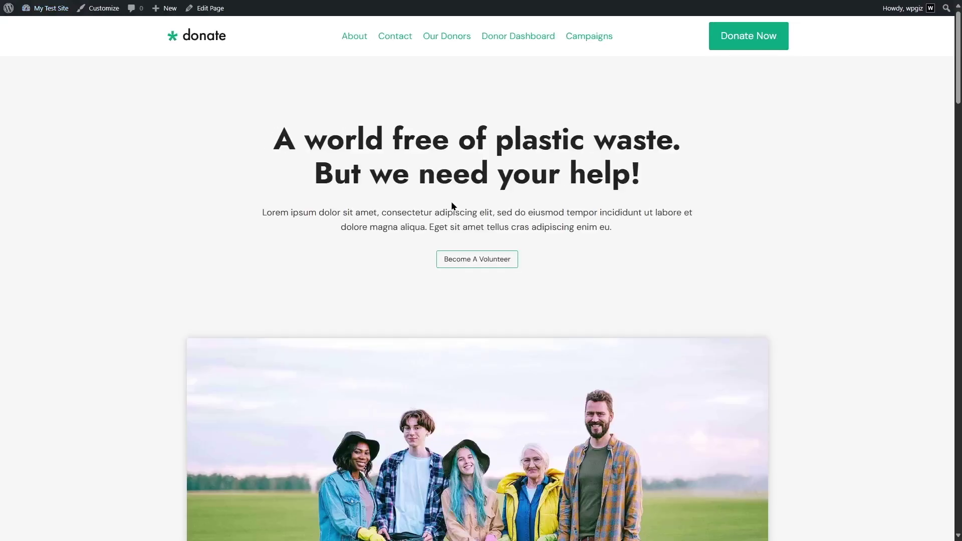
scroll(456, 205, down, 6)
scroll(495, 184, down, 2)
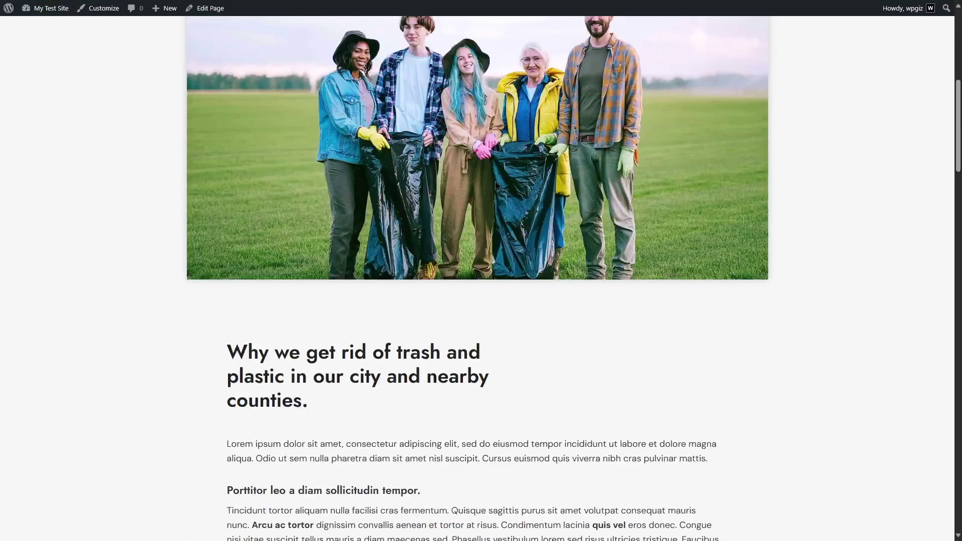
scroll(495, 184, down, 5)
scroll(495, 185, down, 14)
scroll(958, 477, down, 15)
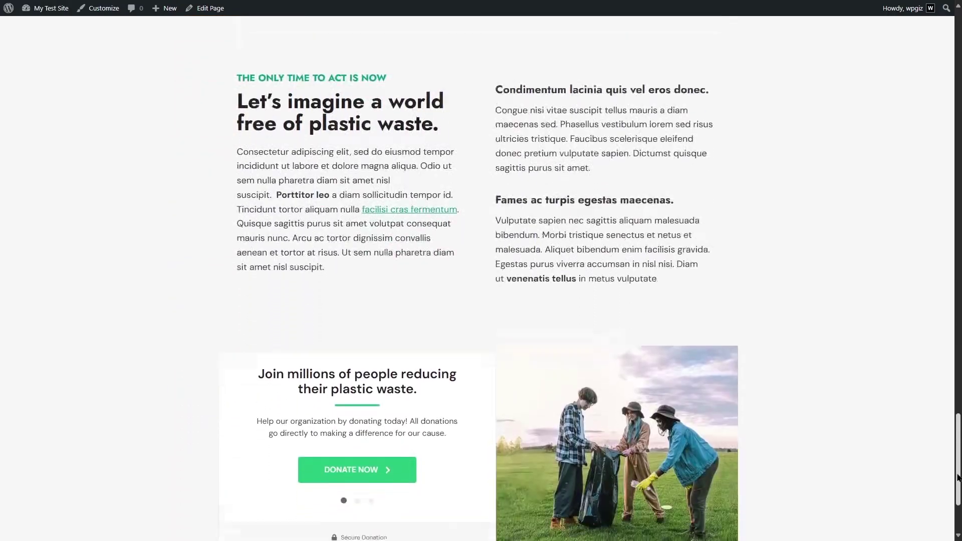
drag(958, 477, 959, 30)
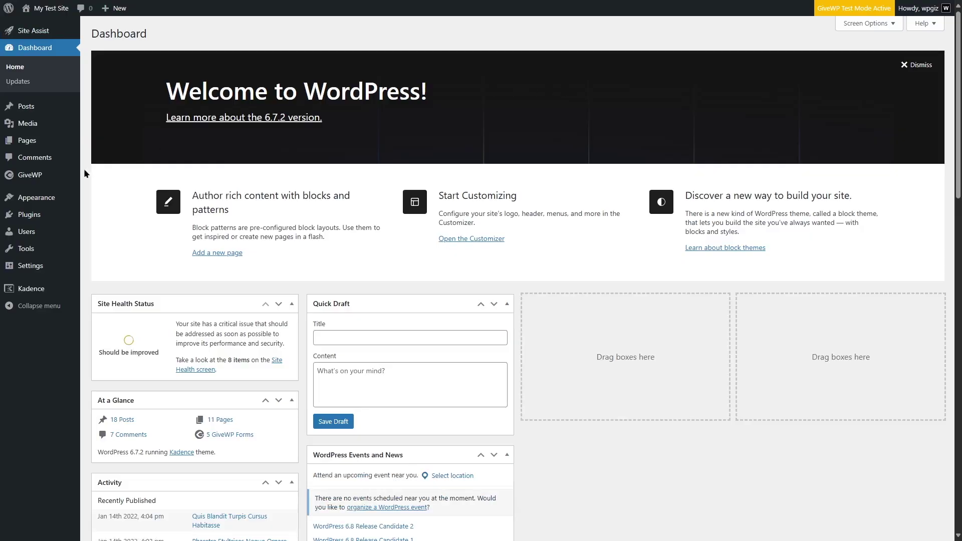
- Open the GiveWP campaigns list and look at the new campaign dialog, closing it without creating a campaign
mouse_move(55, 178)
click(111, 181)
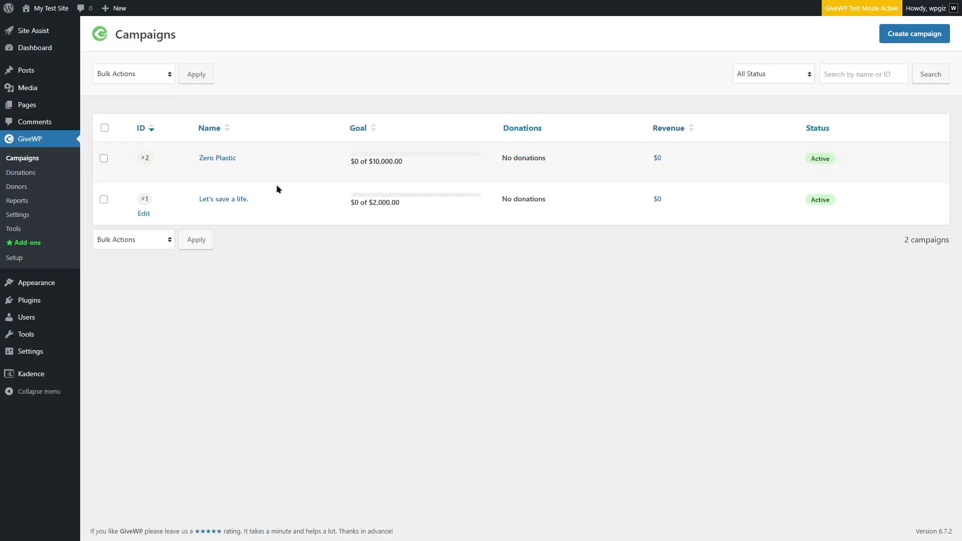
mouse_move(225, 178)
click(895, 38)
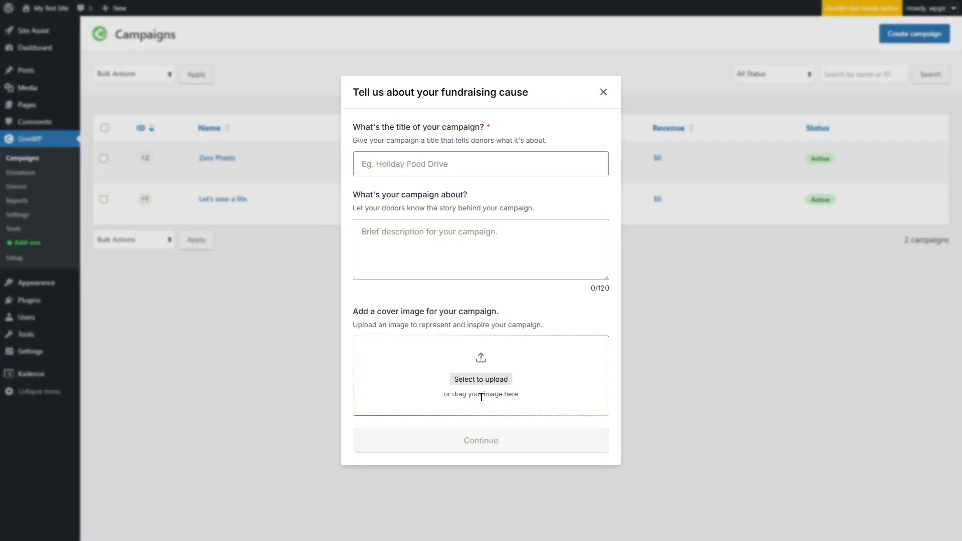
click(607, 92)
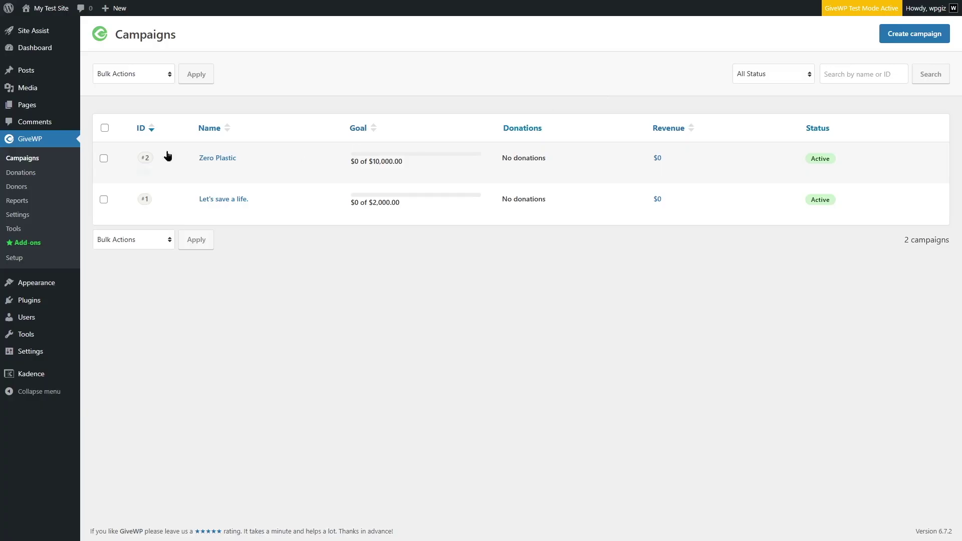
- Open the "Let's save a life." campaign and review its overview and its details, goal and theme settings
click(210, 200)
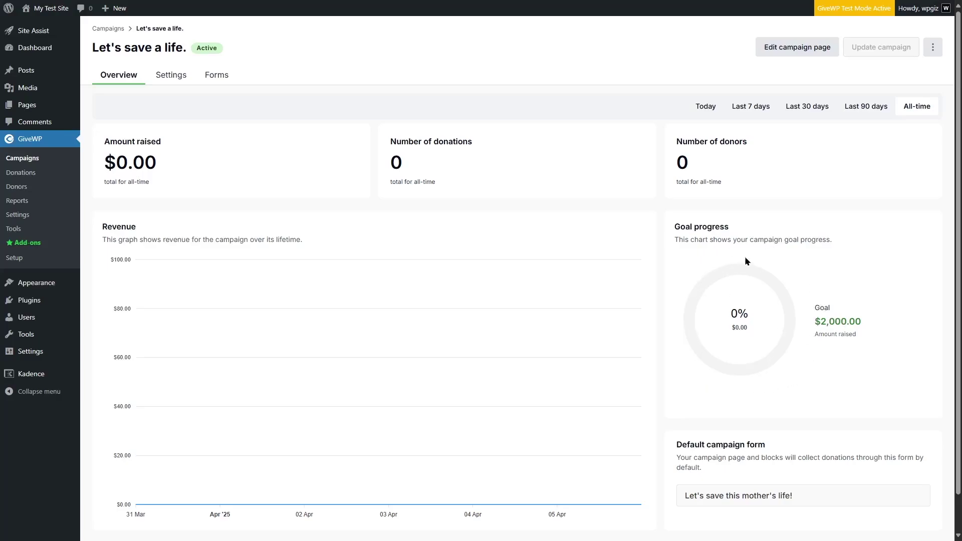
scroll(740, 261, down, 1)
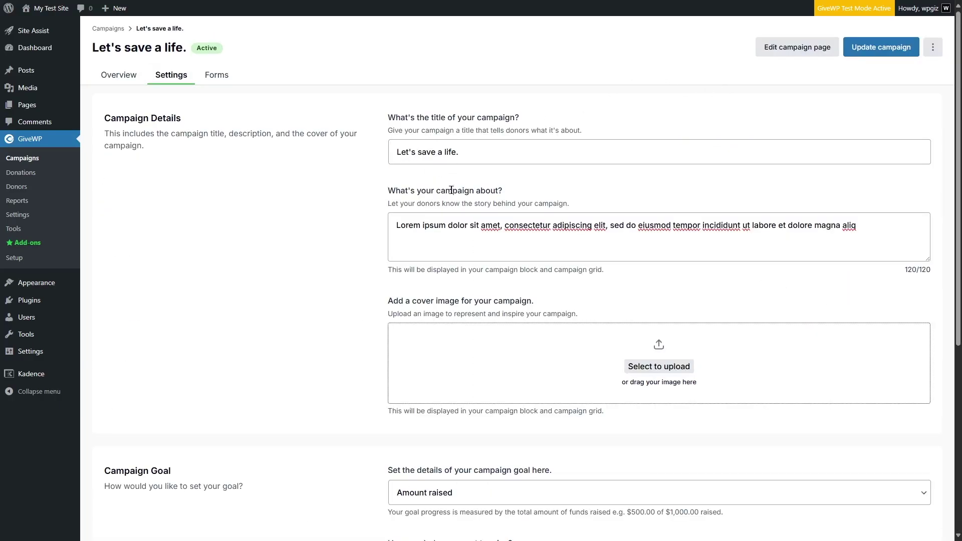
scroll(601, 302, down, 2)
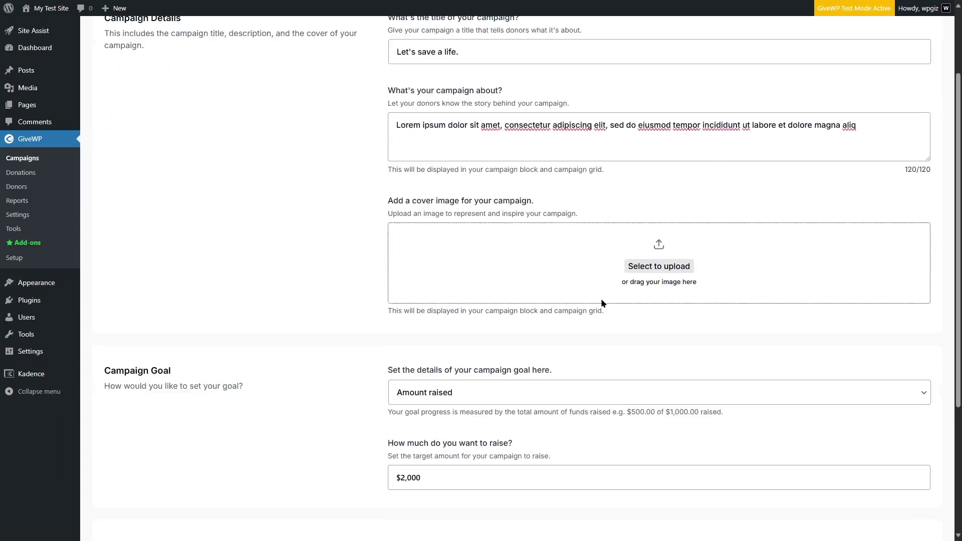
scroll(289, 286, down, 2)
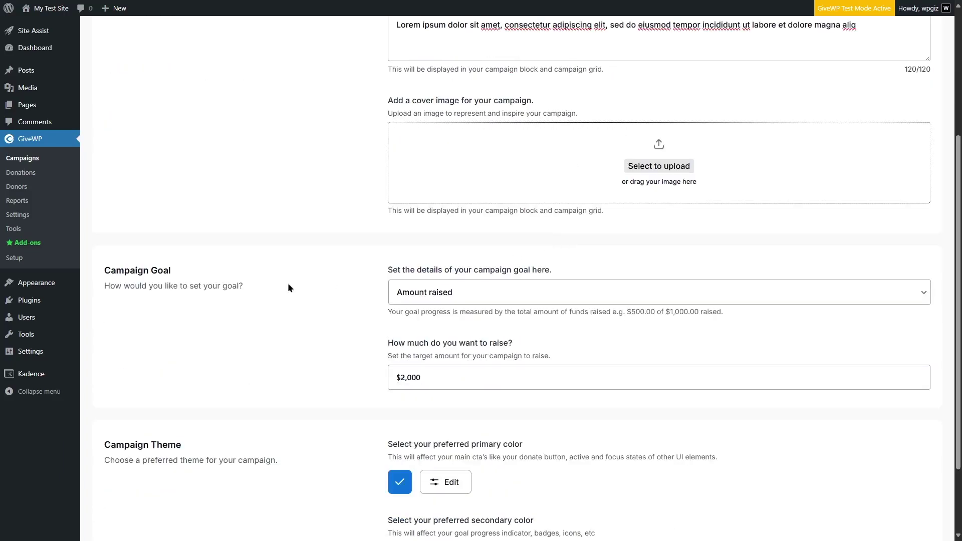
click(523, 300)
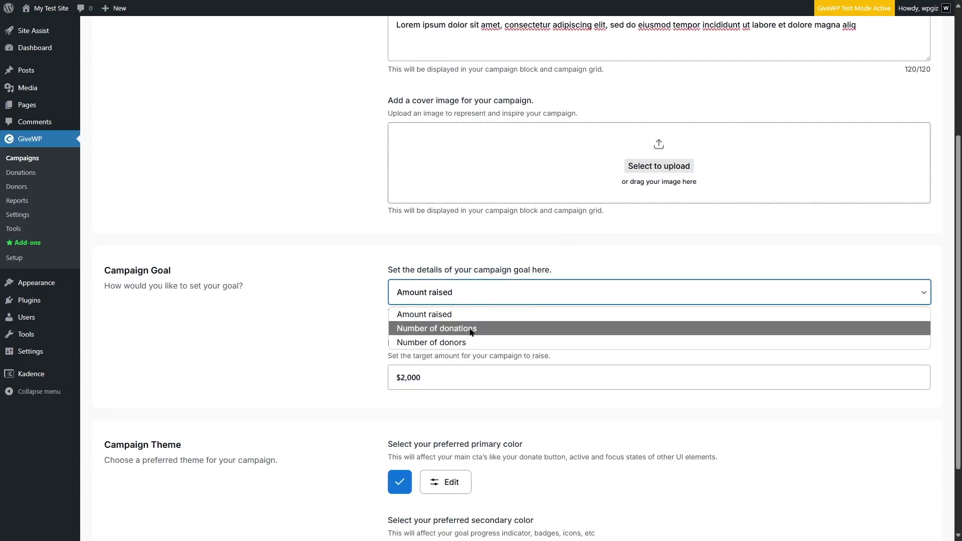
click(350, 282)
scroll(363, 377, down, 2)
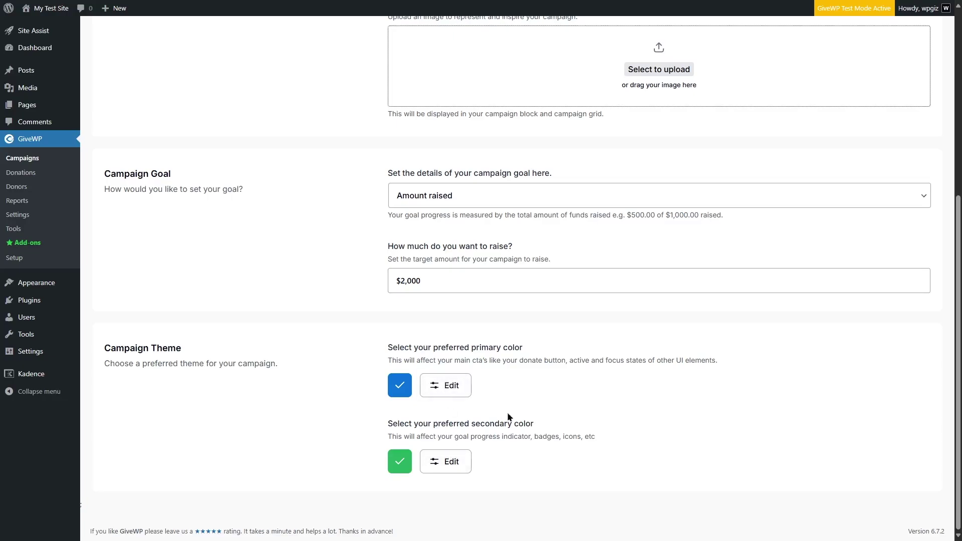
scroll(508, 414, up, 6)
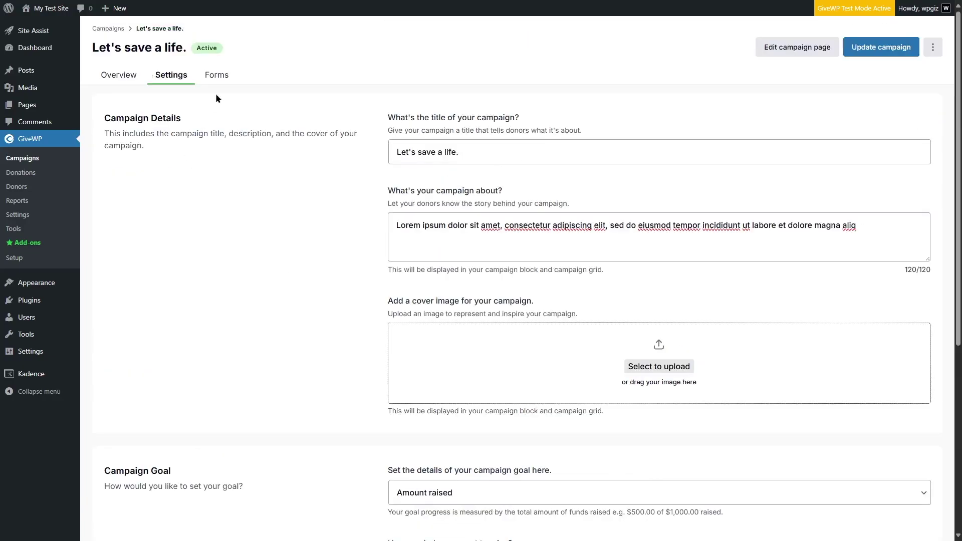
- Dismiss the default campaign form note in the campaign's forms list and open the "Let's save this mother's life!" form for editing
click(218, 76)
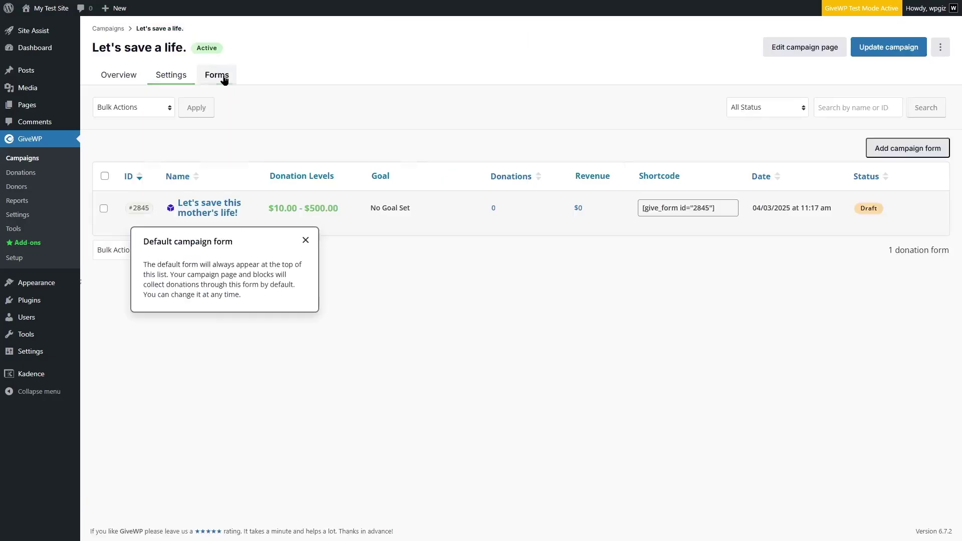
click(306, 243)
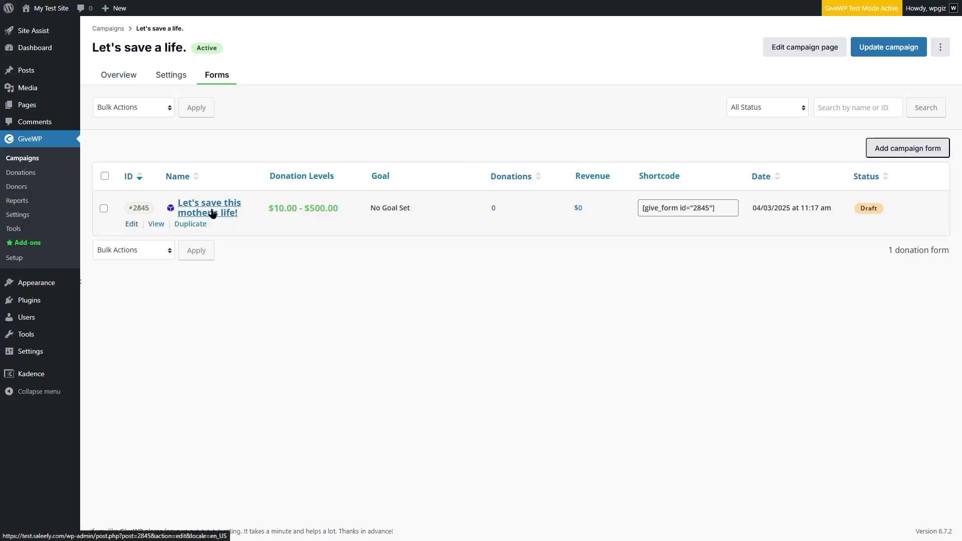
click(673, 204)
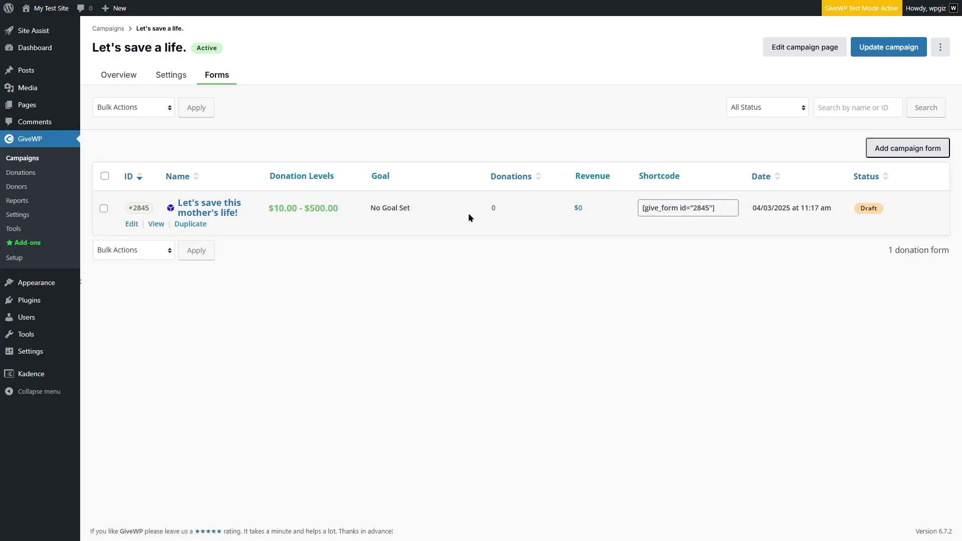
click(132, 224)
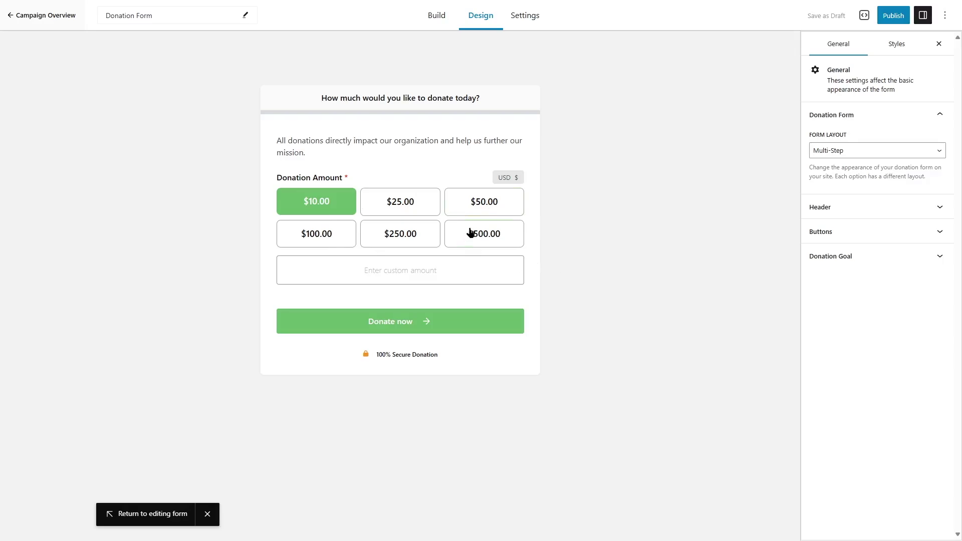
- Try the $25, $50 and $10 donation amounts in the form's design preview
click(394, 214)
click(484, 203)
click(296, 206)
- Switch to the form's build view and go through the five-step guided tour to its end
click(430, 22)
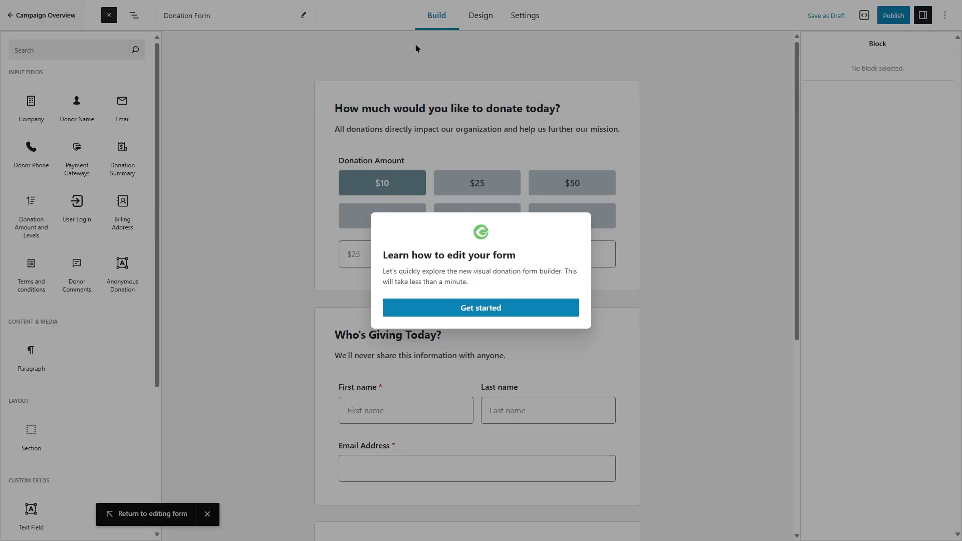
click(484, 307)
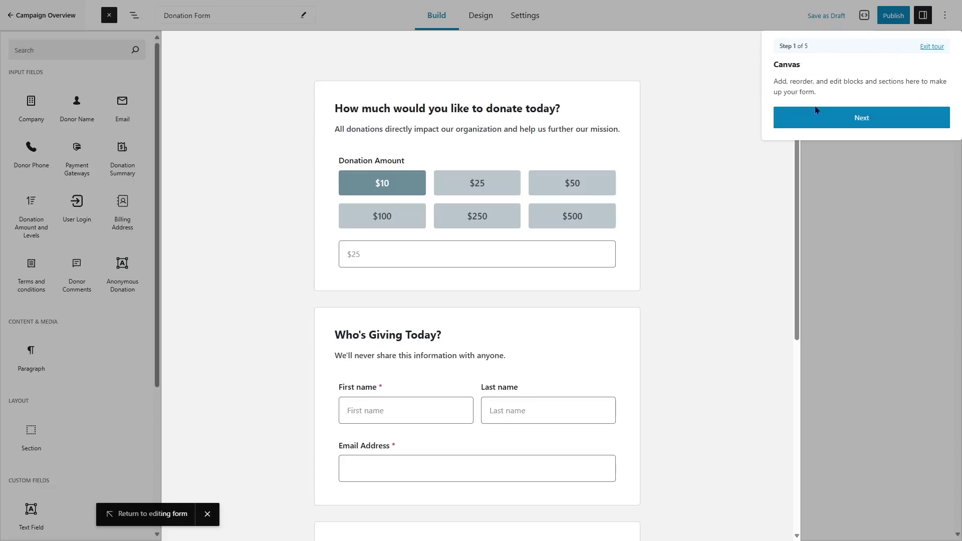
click(833, 122)
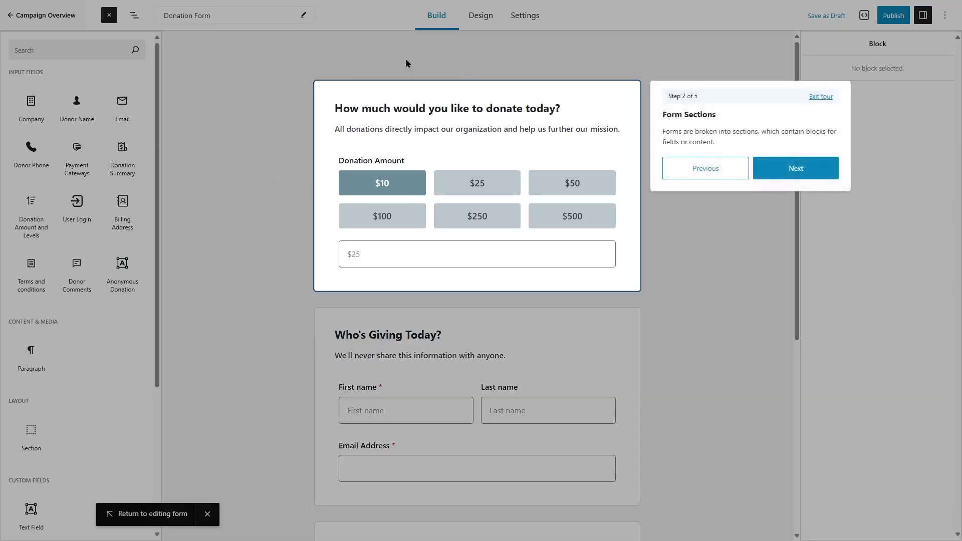
click(760, 171)
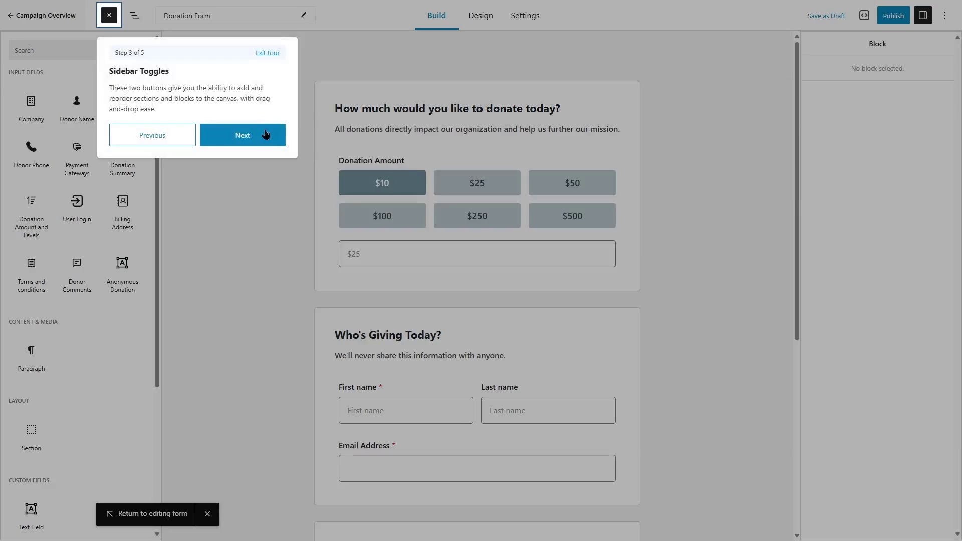
click(251, 139)
click(300, 136)
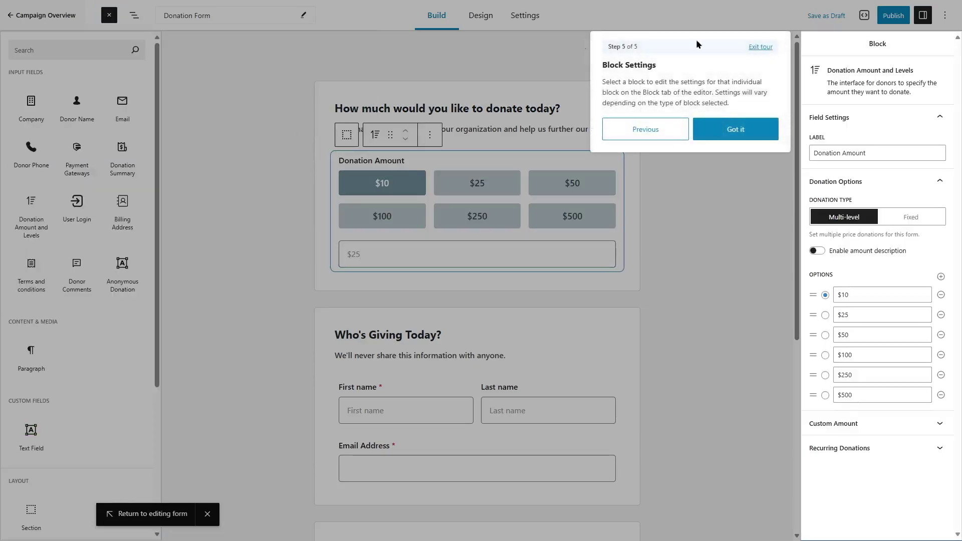
click(739, 132)
click(928, 129)
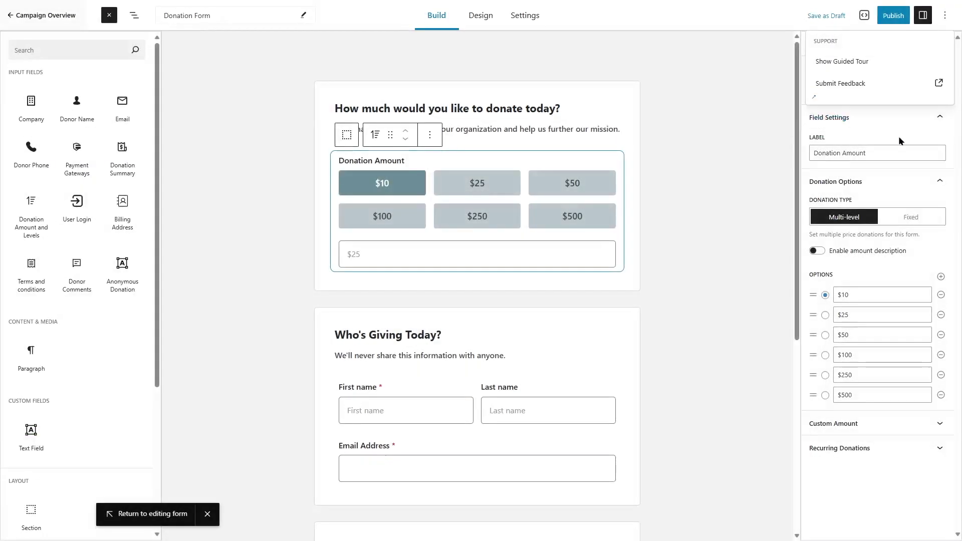
- Add a Donor Phone field in a new section below the donation amount section, and delete that section again
scroll(304, 134, down, 1)
scroll(294, 149, up, 5)
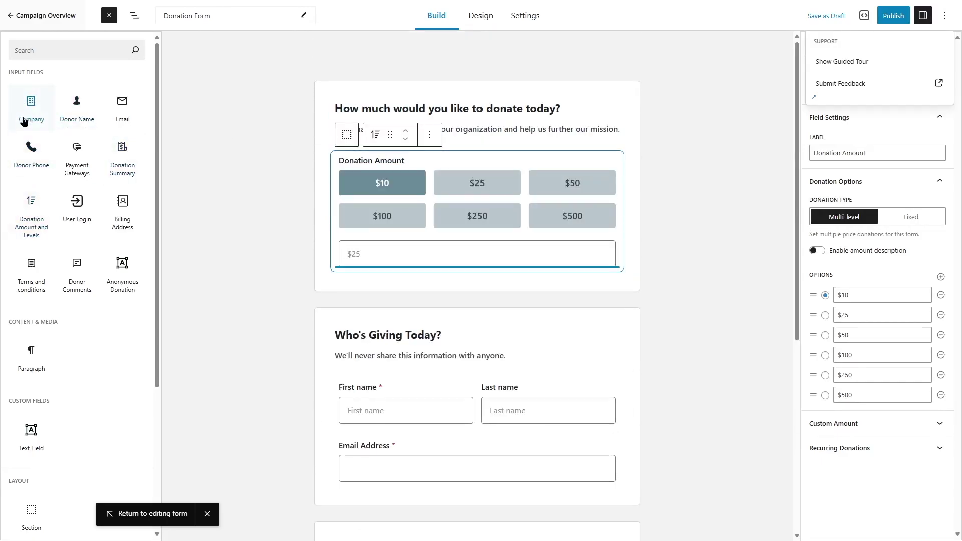
drag(31, 146, 425, 314)
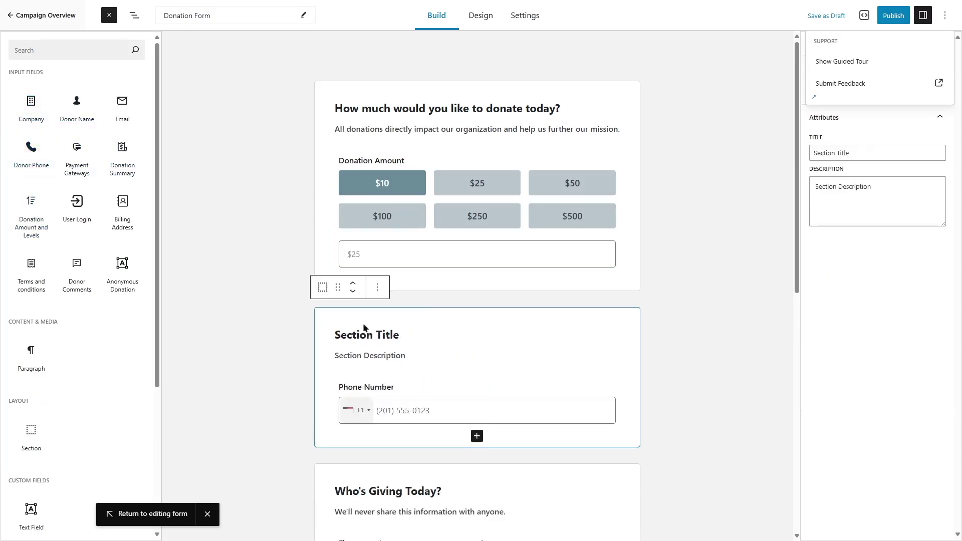
click(377, 288)
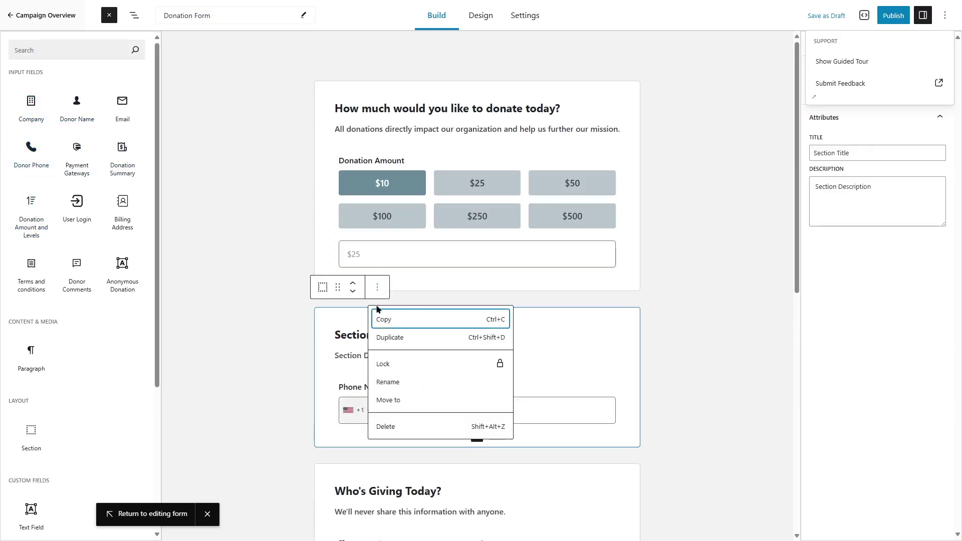
click(409, 428)
- Look through the additional field blocks and the form's layout, header and button design options, and open the form's settings
scroll(105, 270, down, 5)
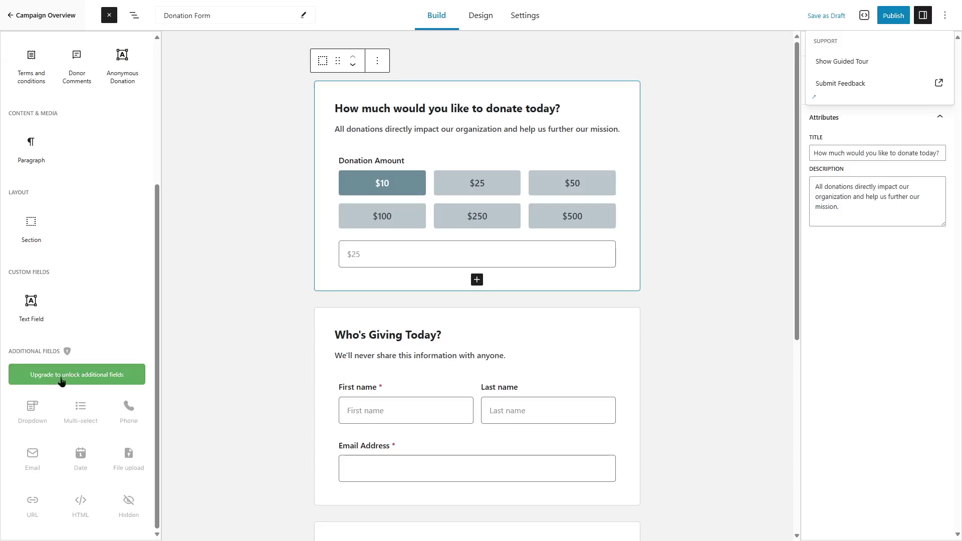
click(479, 17)
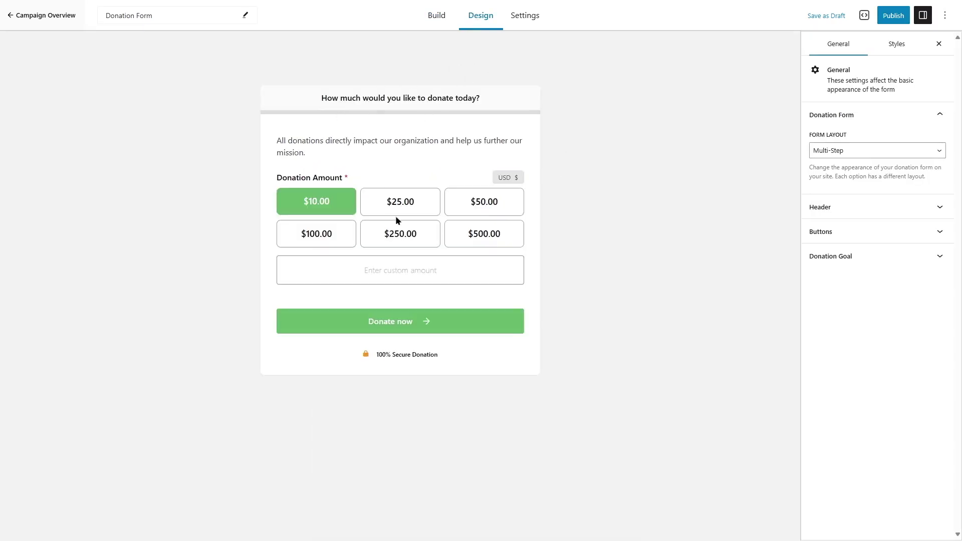
click(882, 151)
click(859, 215)
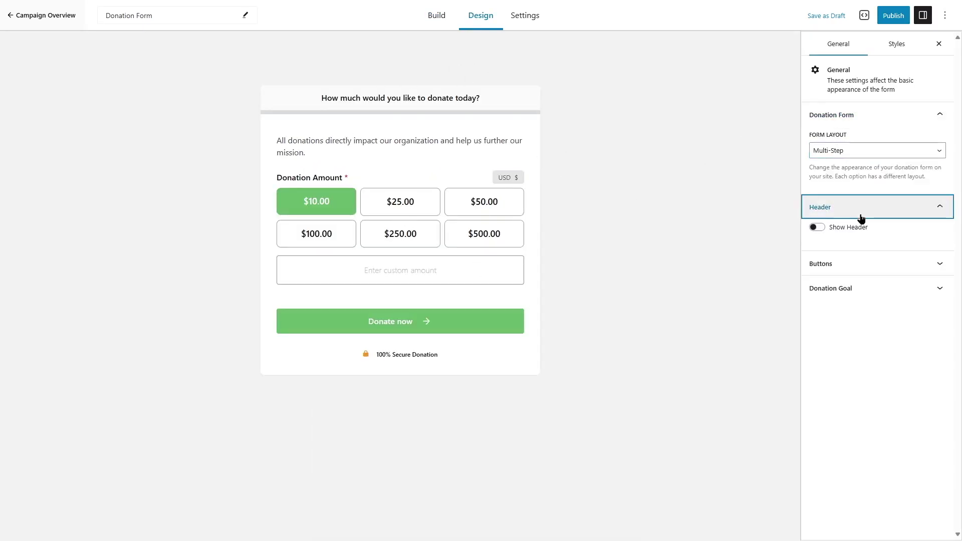
click(877, 209)
click(861, 240)
click(862, 239)
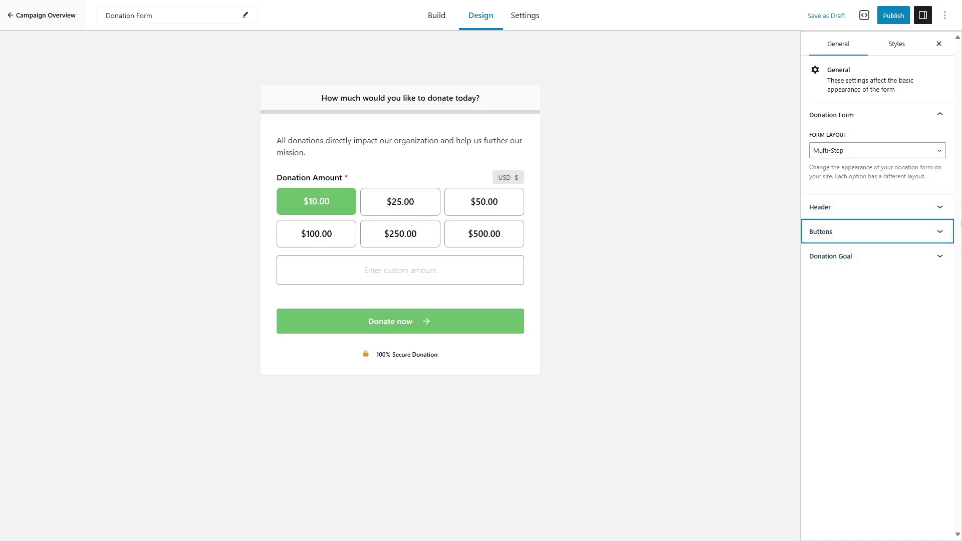
click(521, 17)
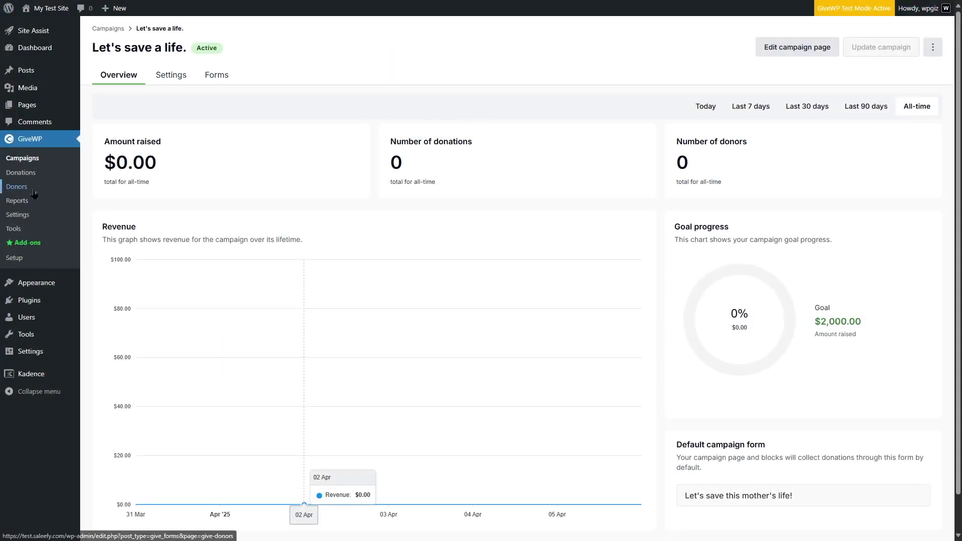
- Review the GiveWP donors list and open the general GiveWP settings
click(16, 186)
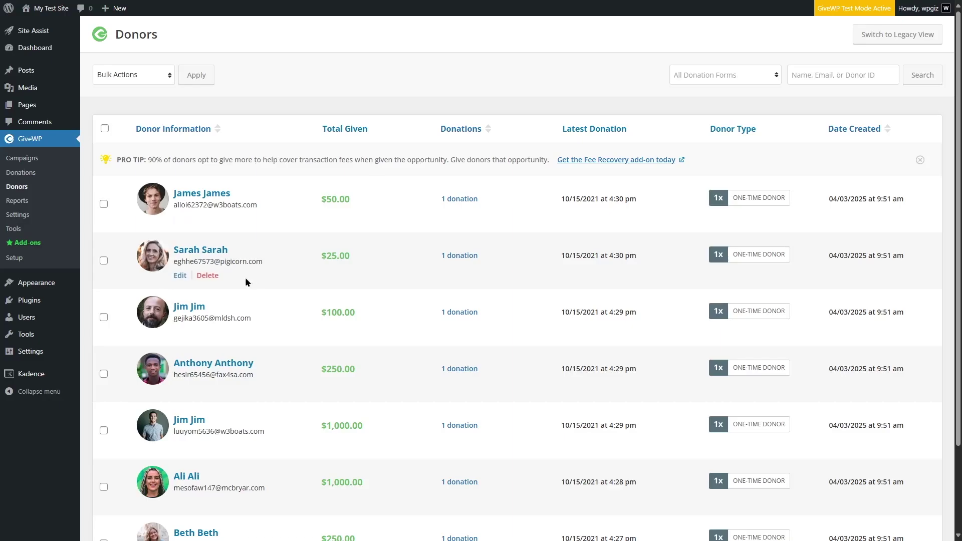
scroll(957, 150, down, 3)
scroll(957, 149, up, 3)
click(45, 217)
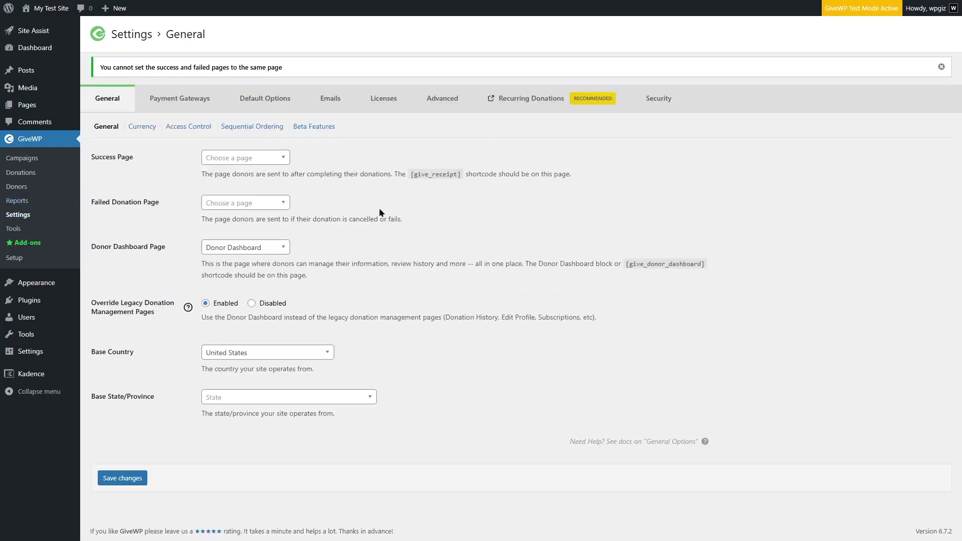
- Open the Recurring Donations add-on page and read through its features, reporting, recurring emails and supported payment gateways
click(525, 104)
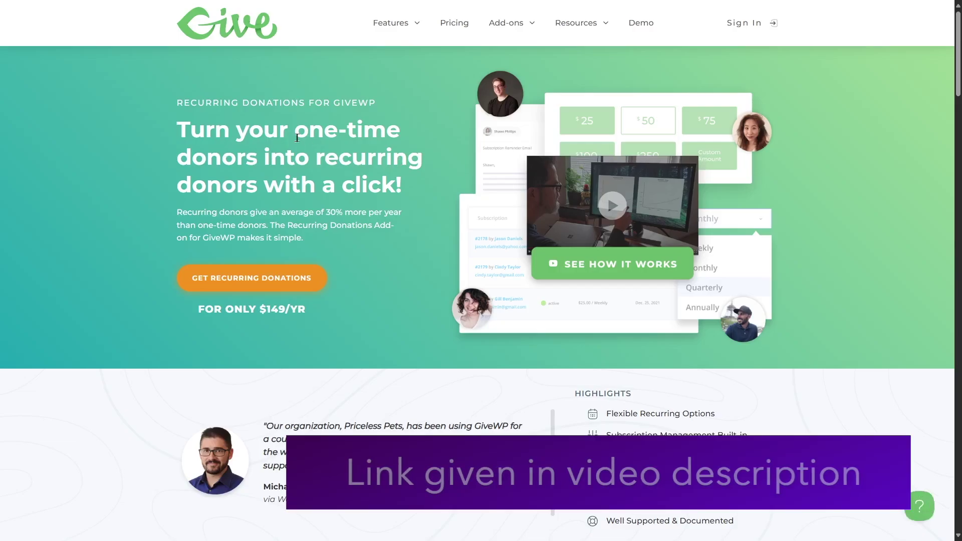
scroll(382, 156, down, 3)
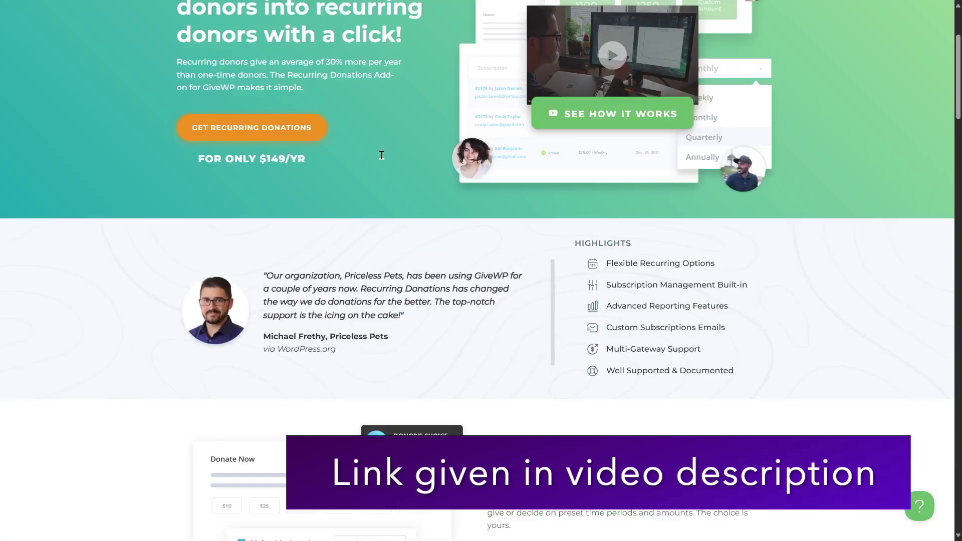
scroll(699, 328, down, 6)
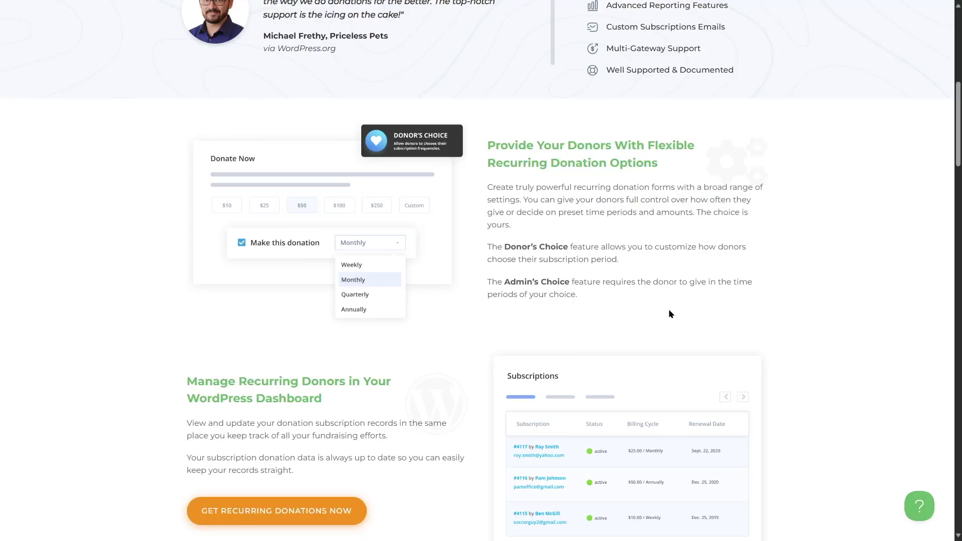
scroll(410, 189, down, 1)
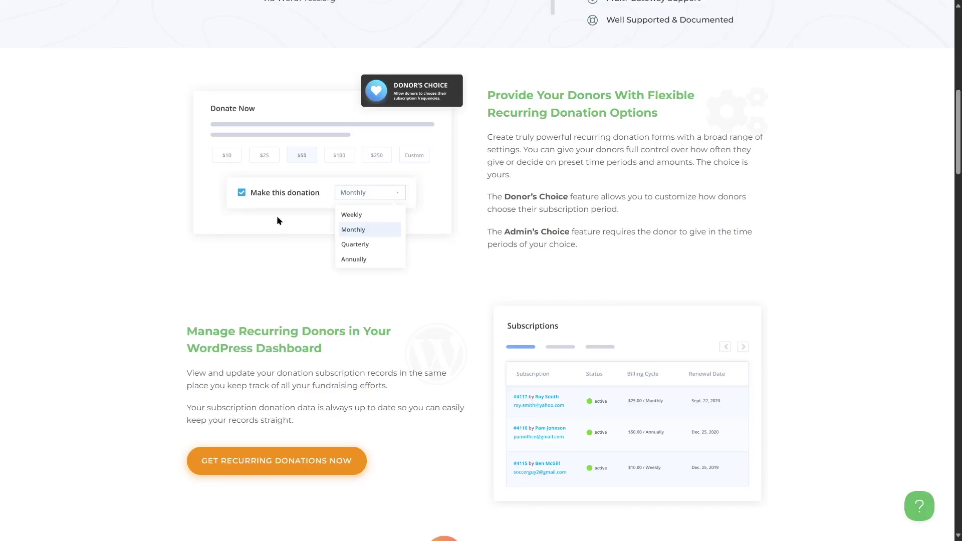
scroll(286, 217, down, 1)
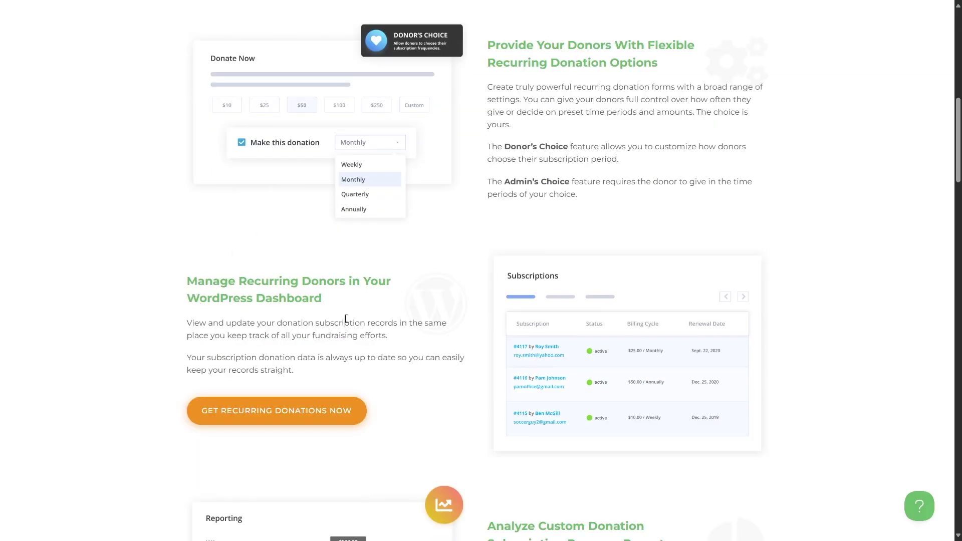
scroll(626, 394, down, 5)
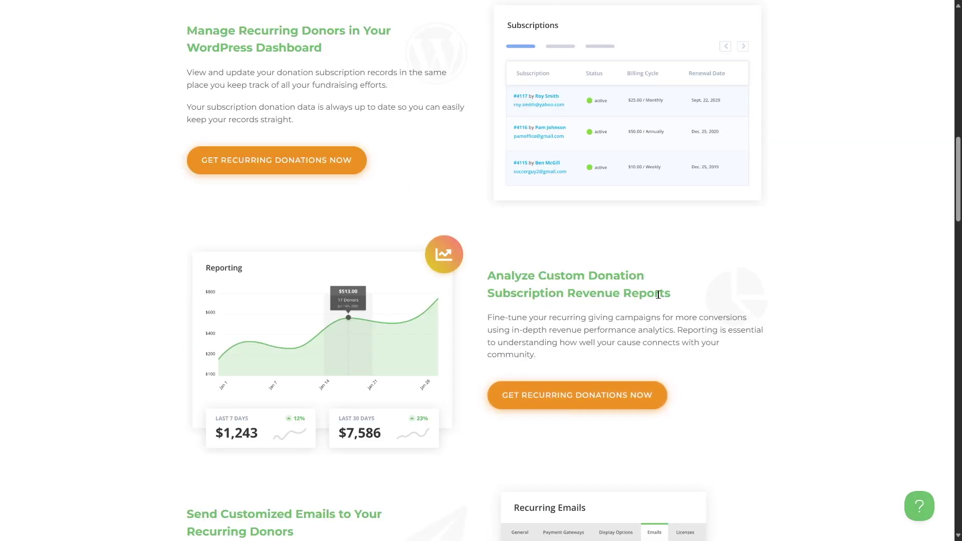
scroll(351, 316, down, 5)
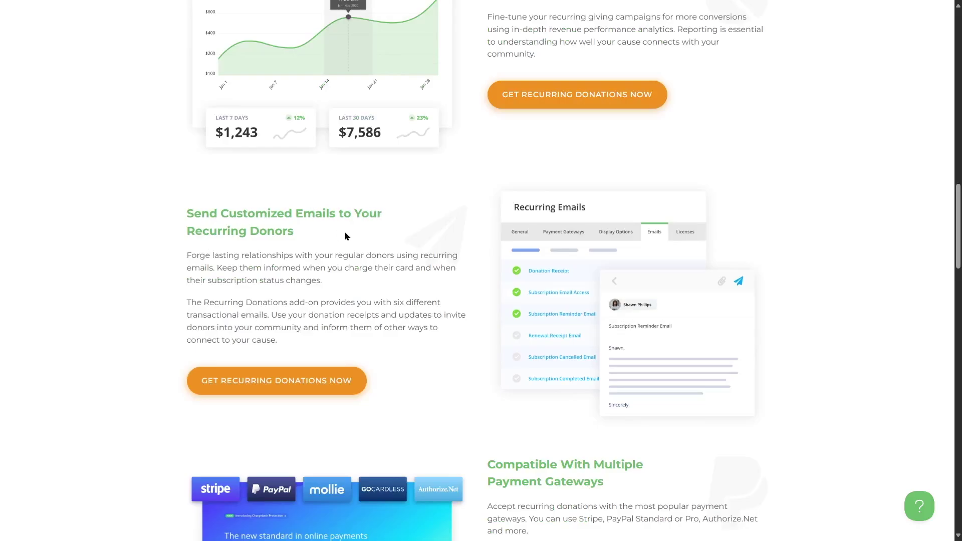
scroll(344, 234, down, 4)
scroll(401, 171, up, 6)
scroll(401, 201, down, 6)
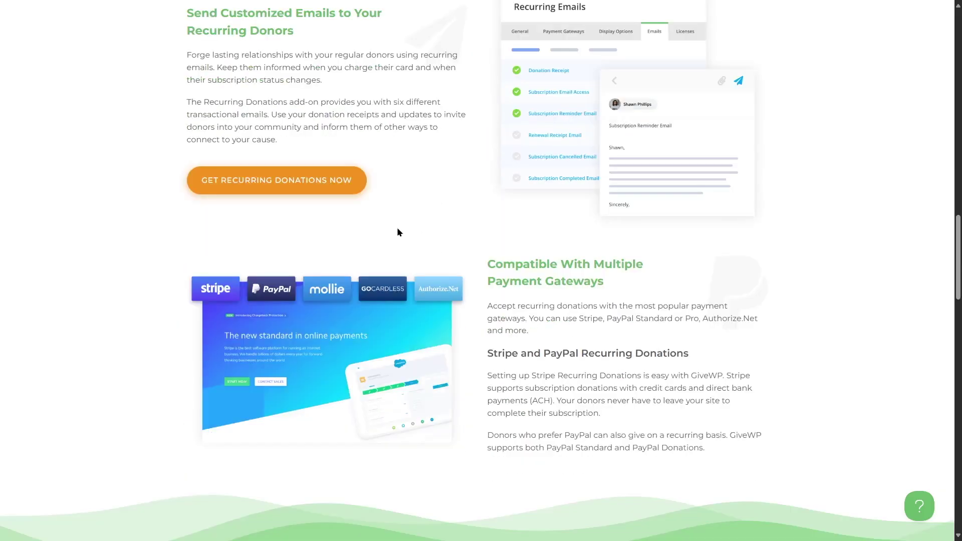
scroll(641, 315, down, 4)
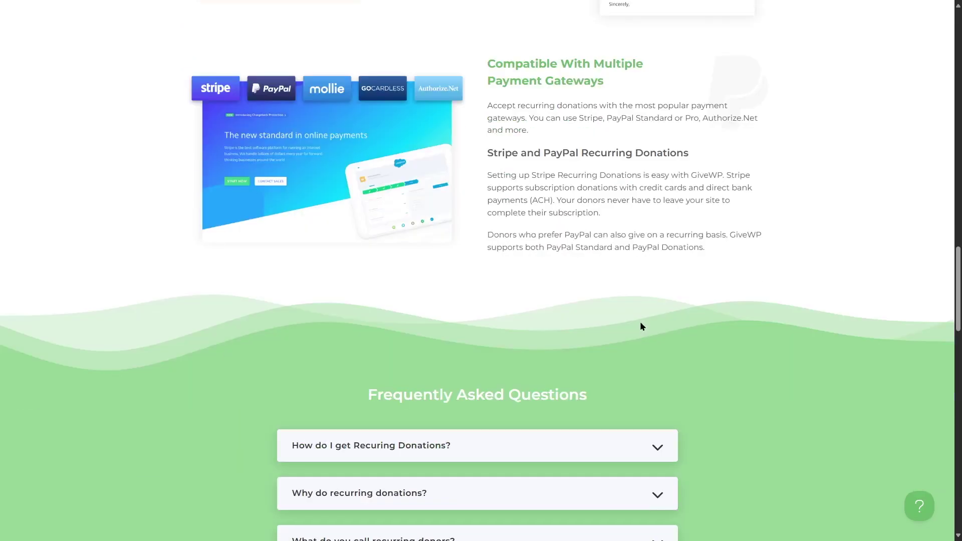
scroll(600, 343, up, 20)
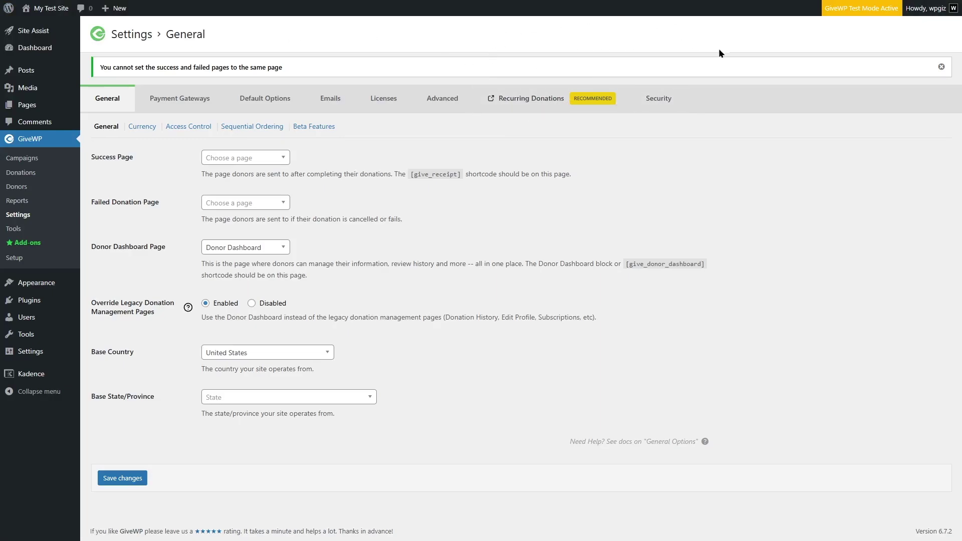
- In the payment gateway settings, disable test mode, enable PayPal Standard, Stripe Payment Element and PayPal Donations, and make PayPal Standard the default
click(195, 100)
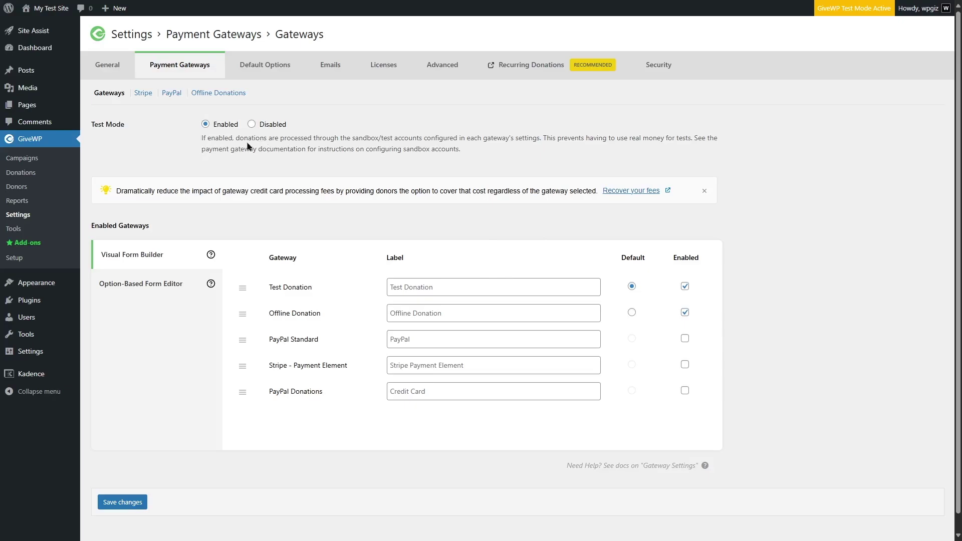
click(274, 124)
click(685, 338)
click(685, 365)
click(685, 391)
click(631, 339)
- Review the gateways offered for the Option-Based Form Editor and open the Offline Donations gateway settings
click(168, 289)
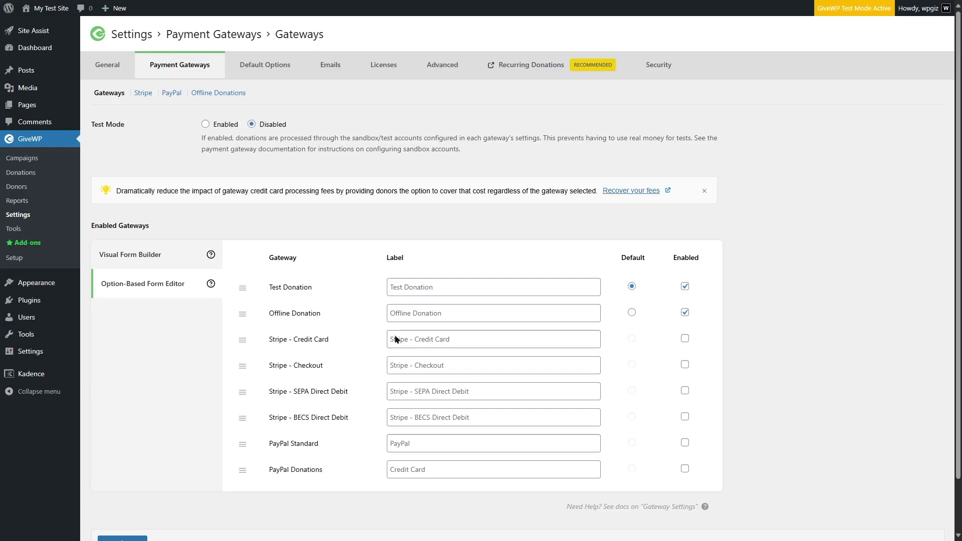
click(219, 94)
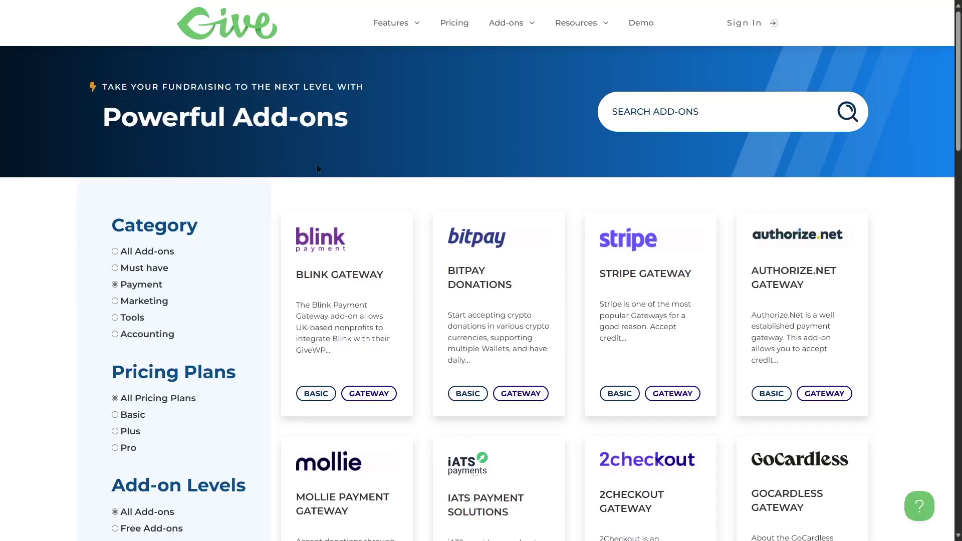
- Browse the payment gateway add-ons in GiveWP's online add-on catalogue
scroll(376, 184, down, 6)
scroll(377, 184, up, 6)
scroll(376, 183, down, 8)
scroll(376, 192, down, 1)
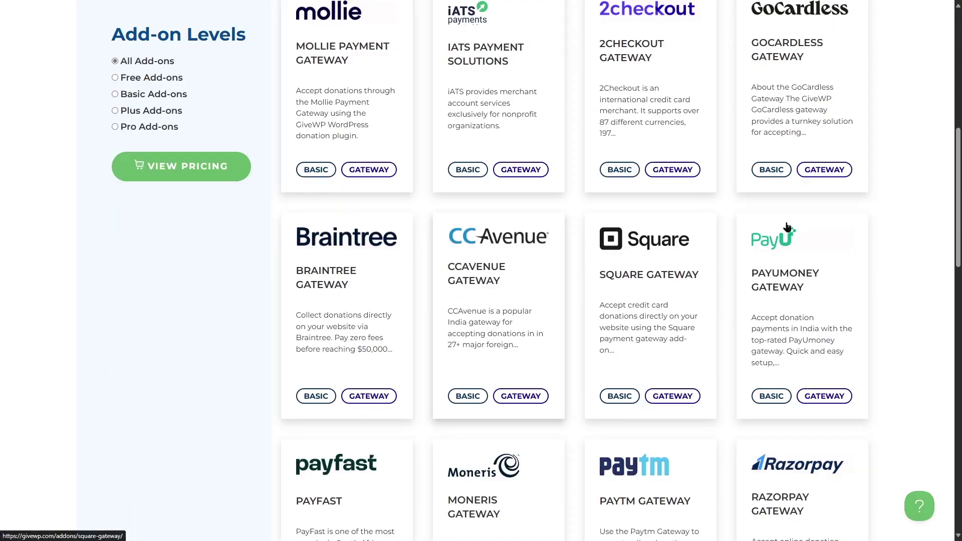
scroll(727, 223, down, 4)
scroll(341, 107, down, 4)
scroll(340, 107, up, 15)
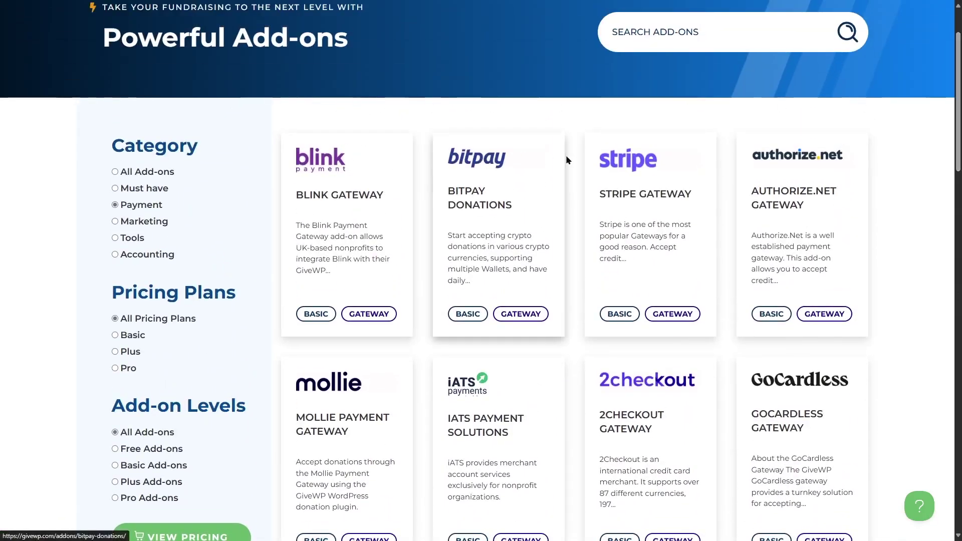
scroll(244, 221, down, 4)
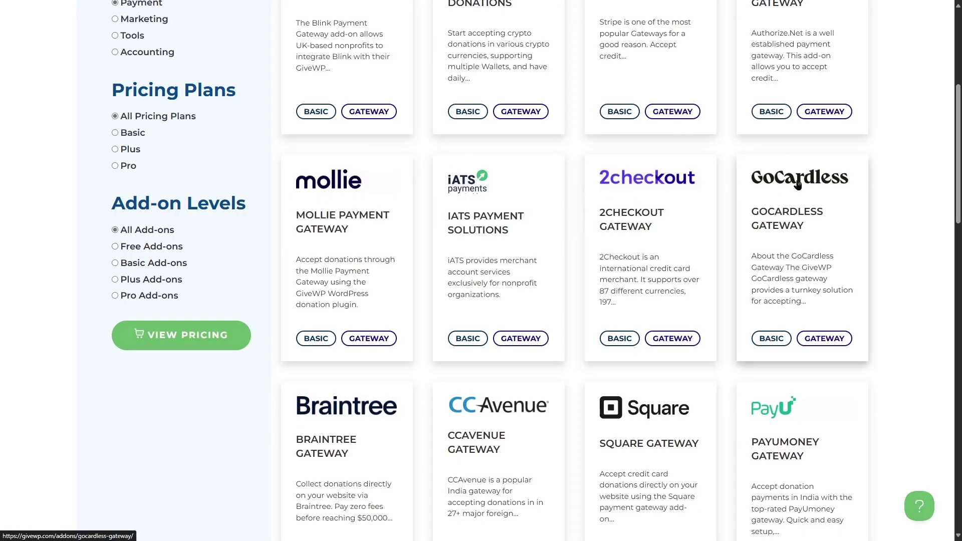
scroll(249, 282, down, 3)
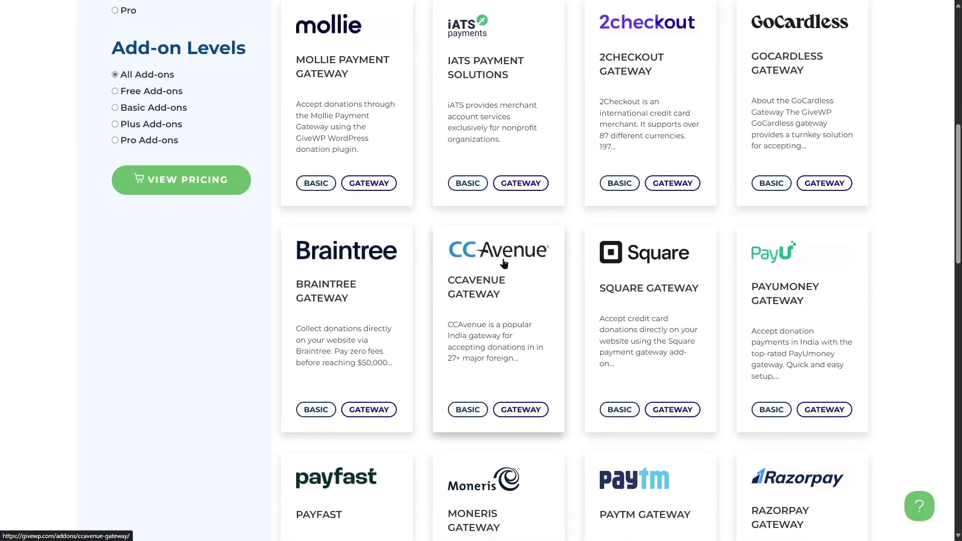
drag(957, 233, 952, 128)
scroll(949, 280, up, 10)
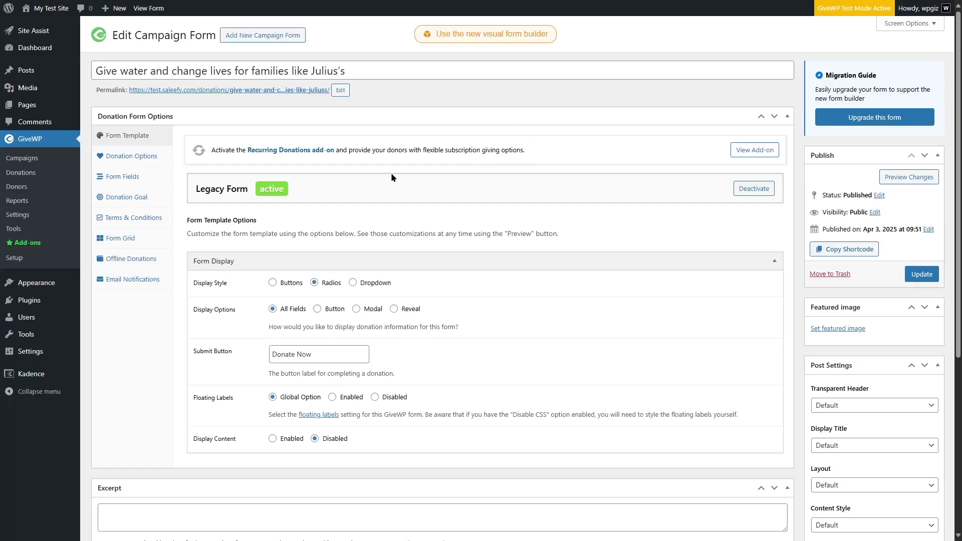
- Review the campaign form's template and donation options, trying Set Donation before returning to Multi-level Donation
scroll(429, 172, down, 2)
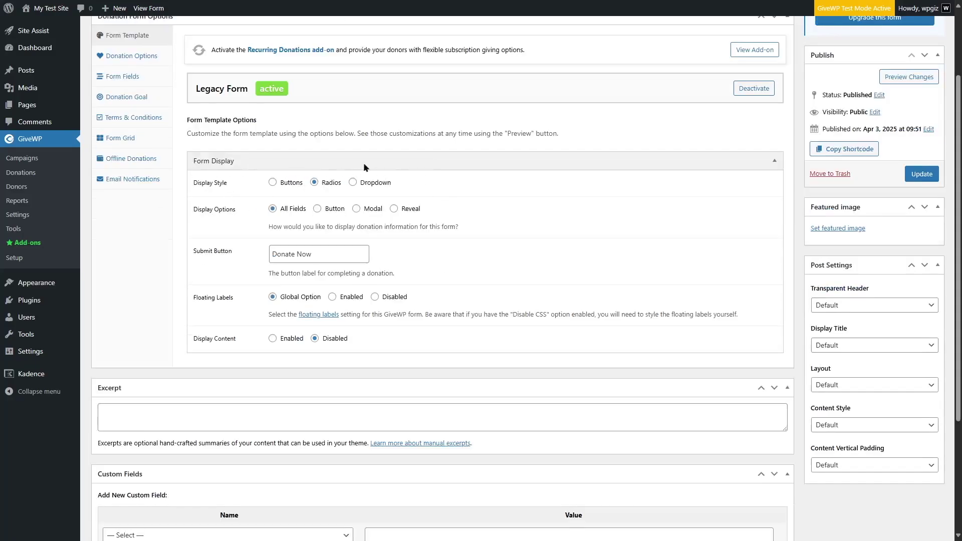
scroll(277, 273, down, 1)
scroll(360, 201, up, 3)
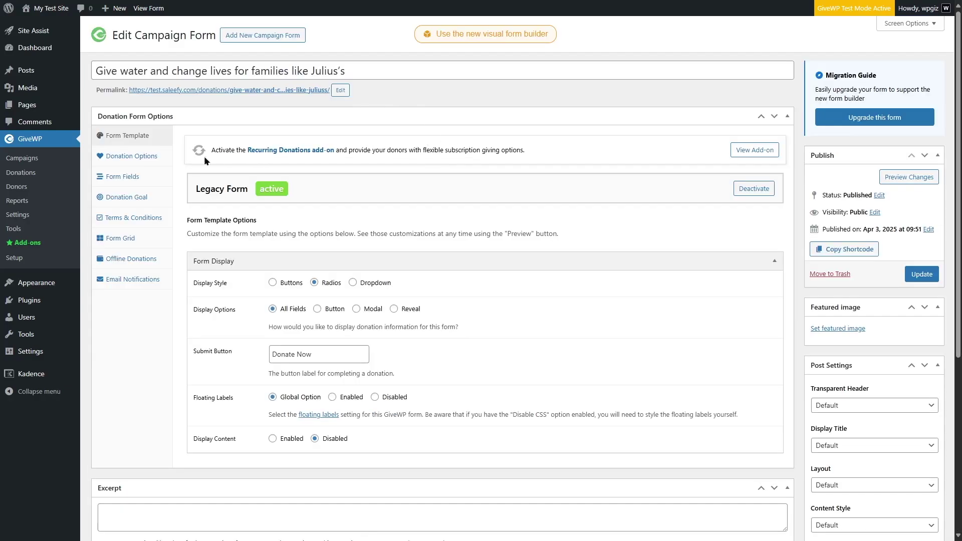
click(157, 159)
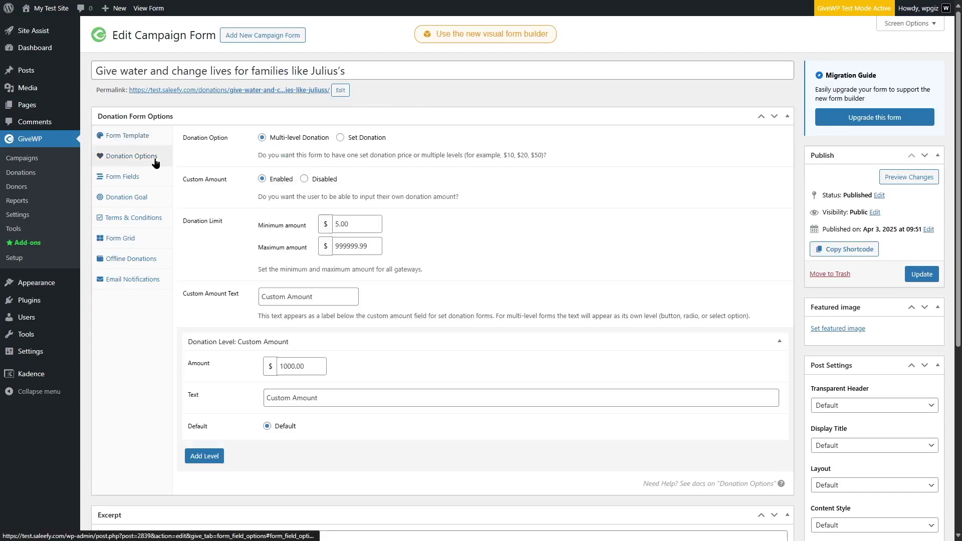
click(350, 139)
click(262, 137)
- Enable the form's donation goal and the closing of the form once it is met, and select the goal achieved message text
click(139, 197)
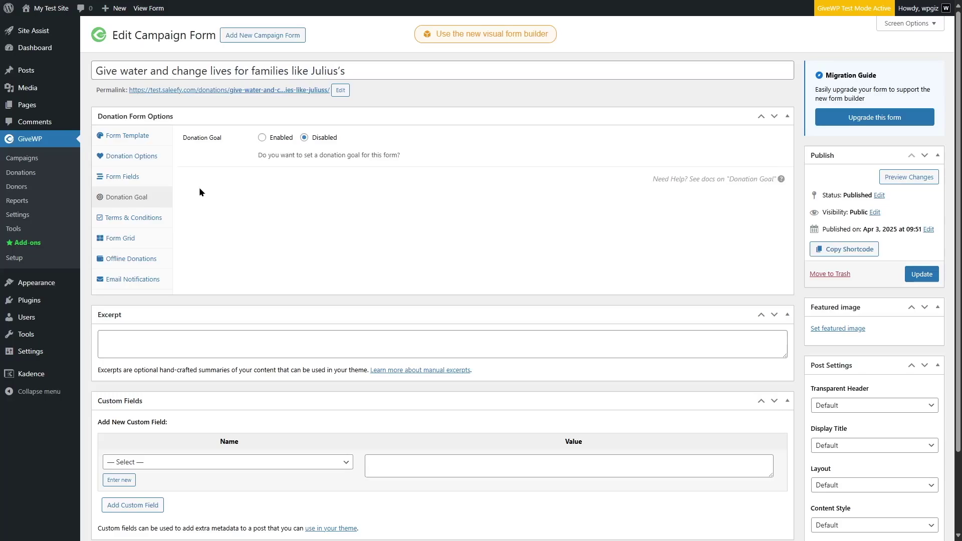
click(261, 137)
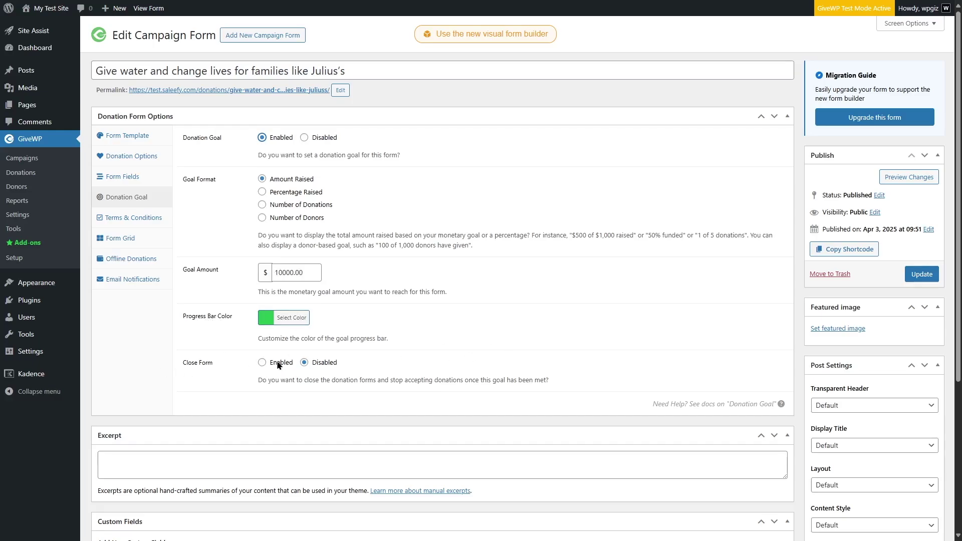
click(262, 363)
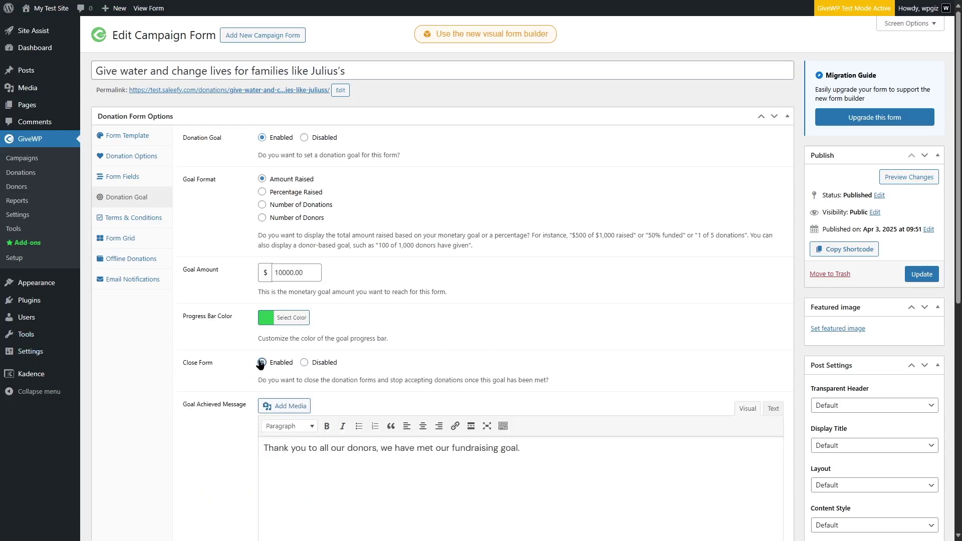
scroll(556, 350, down, 2)
drag(542, 346, 267, 346)
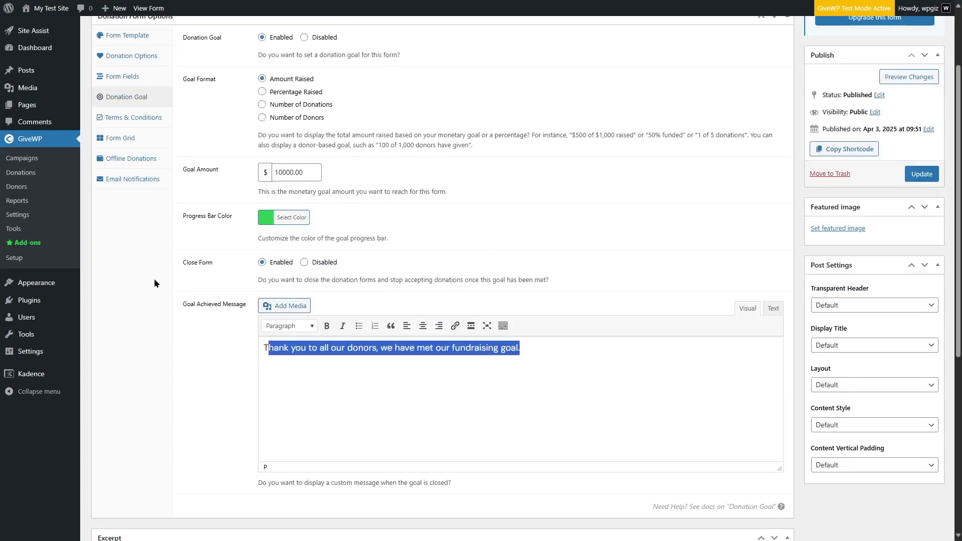
scroll(211, 257, up, 2)
- Open the GiveWP reports overview and examine the revenue chart, summary figures, revenue breakdown and payment charts
click(58, 202)
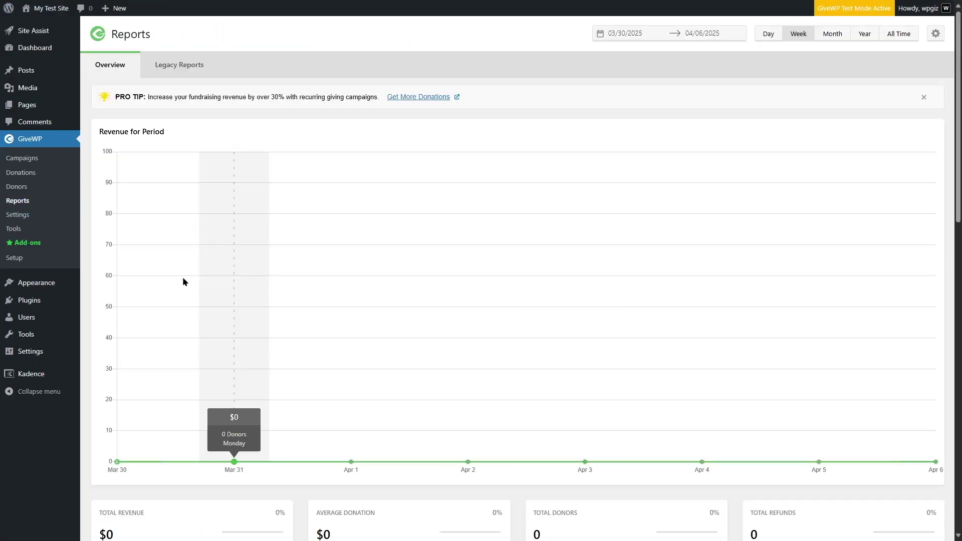
scroll(477, 248, down, 5)
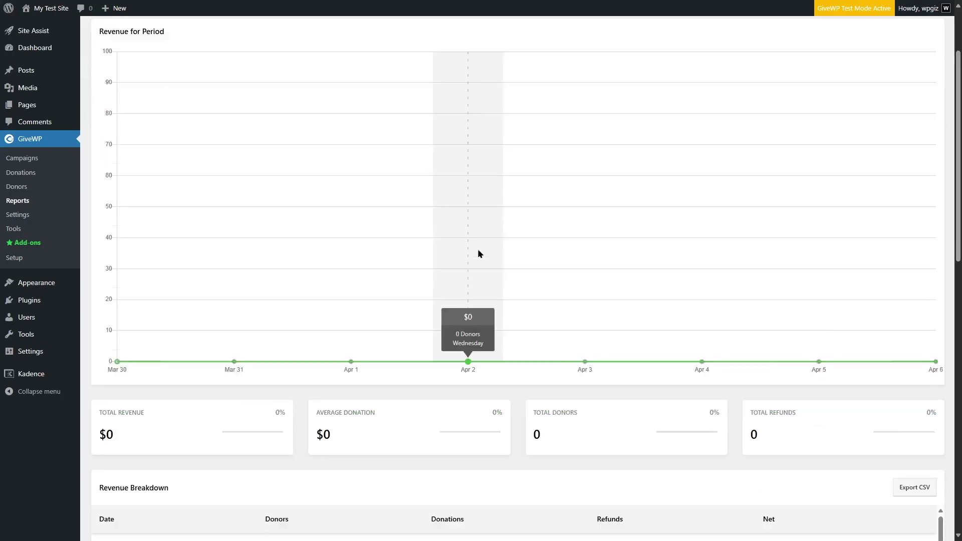
scroll(291, 351, up, 5)
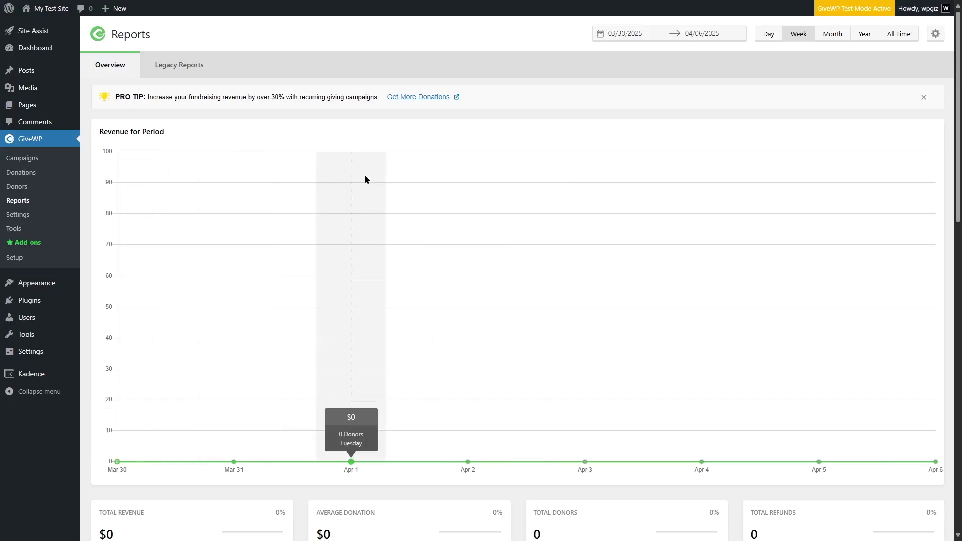
scroll(577, 181, down, 4)
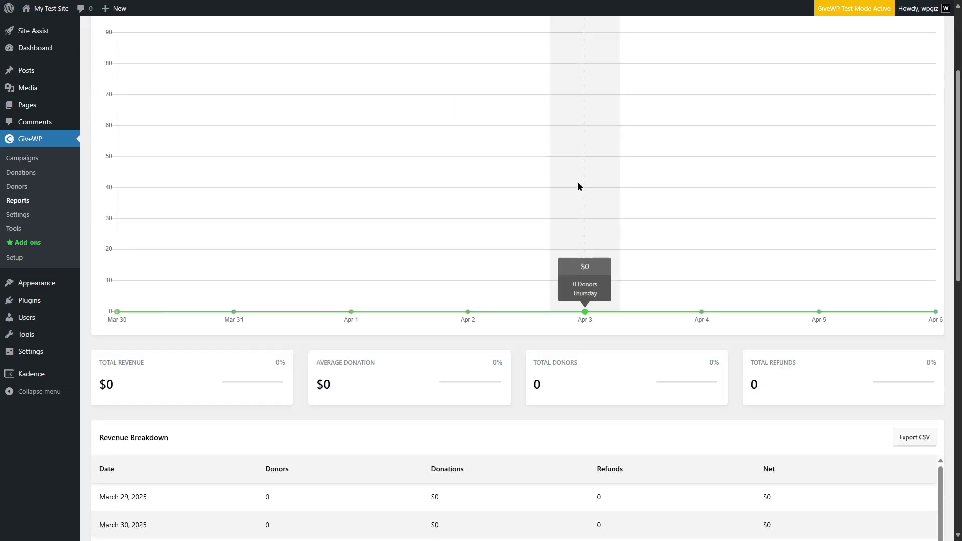
scroll(682, 190, down, 5)
scroll(551, 283, down, 4)
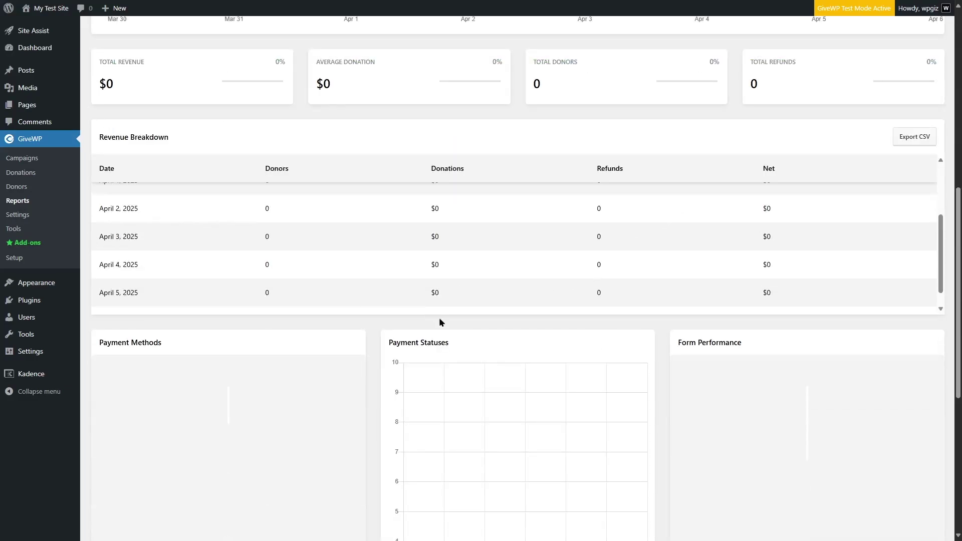
scroll(473, 415, down, 3)
scroll(506, 103, up, 13)
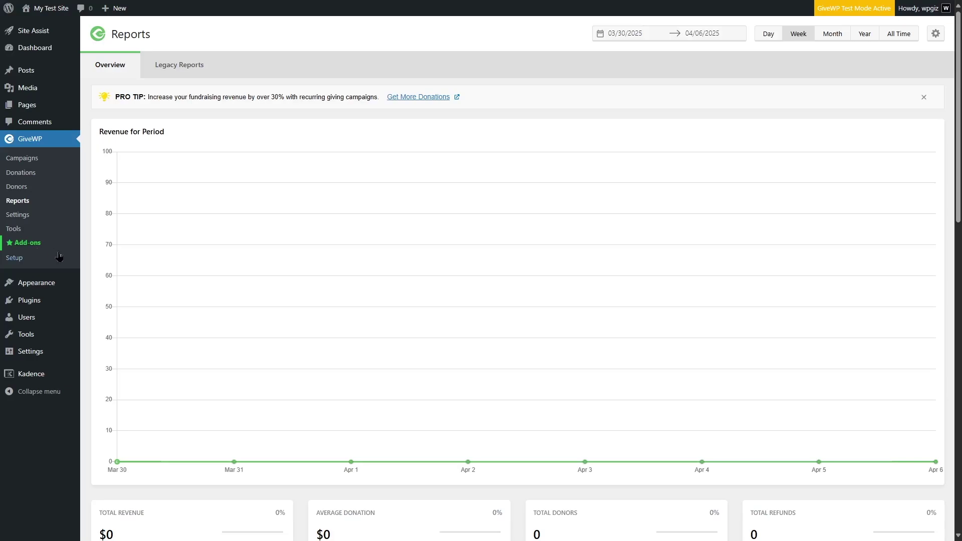
- Open the GiveWP add-ons page and look through the pricing plans and the Must Have Add-ons
click(35, 243)
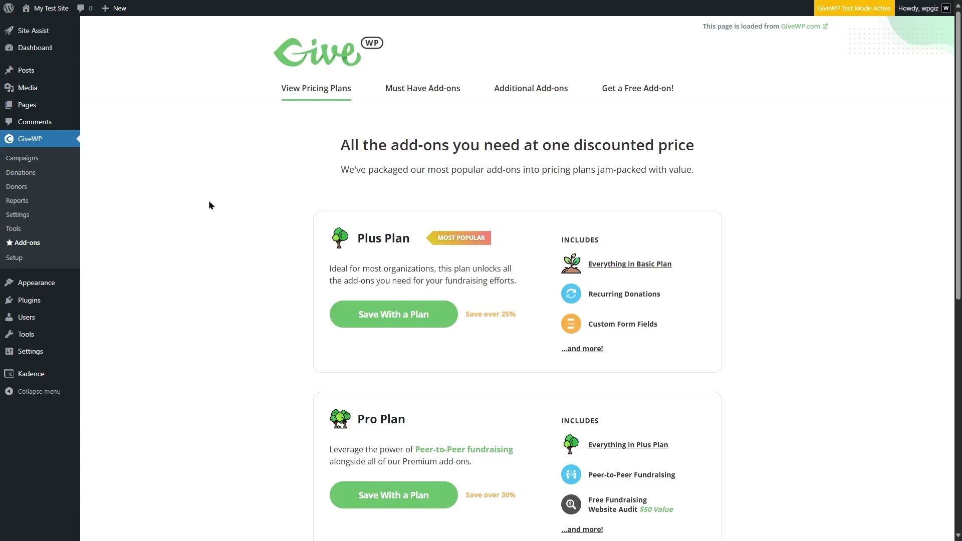
click(452, 89)
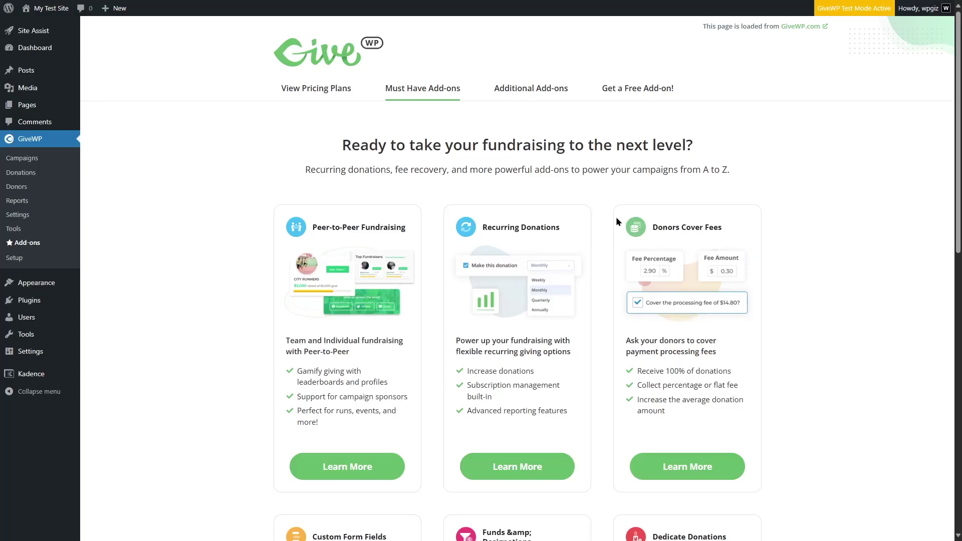
scroll(248, 185, down, 7)
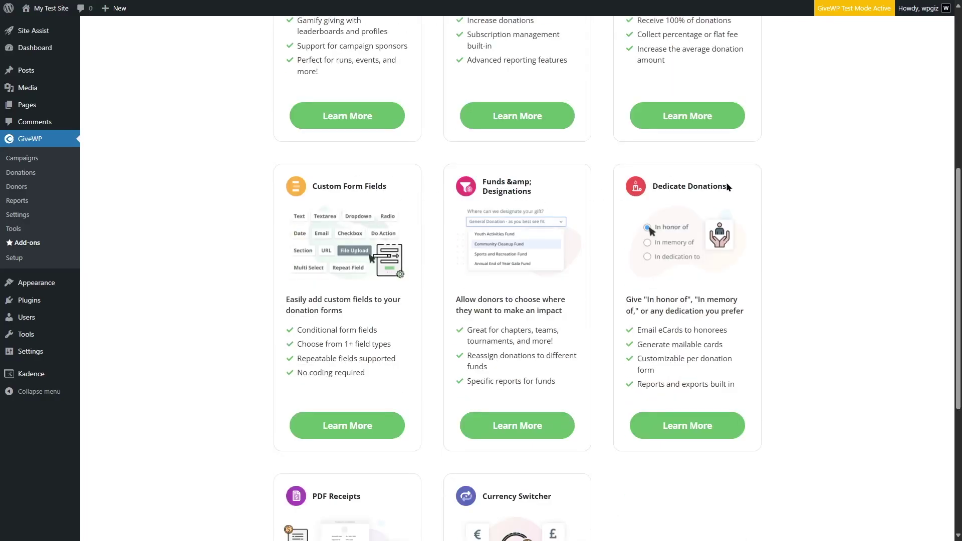
scroll(294, 258, down, 5)
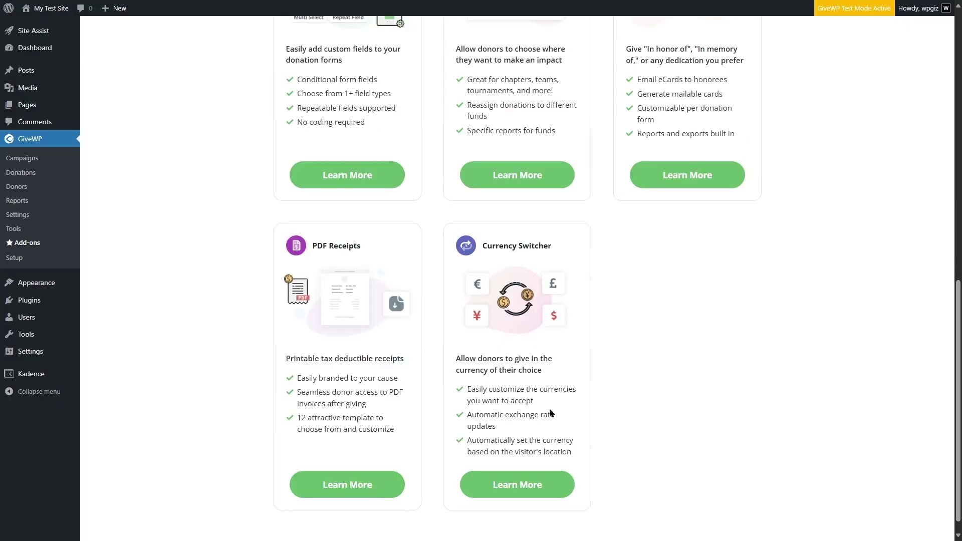
- Open the Additional Add-ons section of the GiveWP add-ons page and look through its add-on cards down to the catalog link
scroll(853, 408, up, 12)
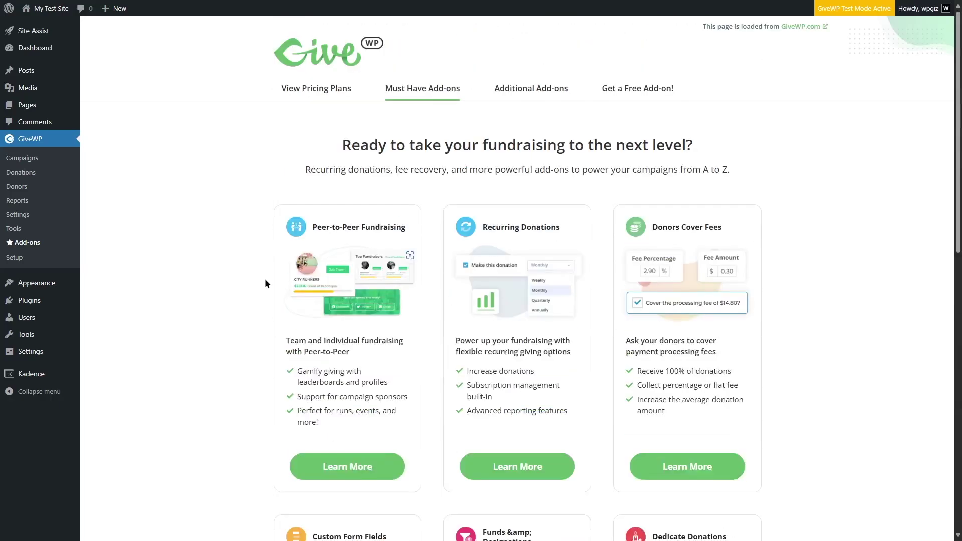
click(550, 95)
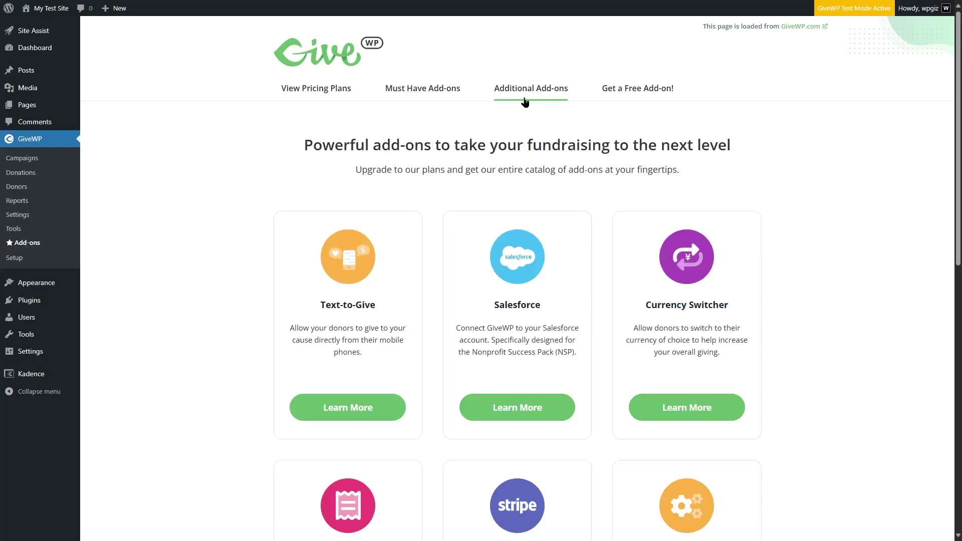
scroll(524, 101, down, 5)
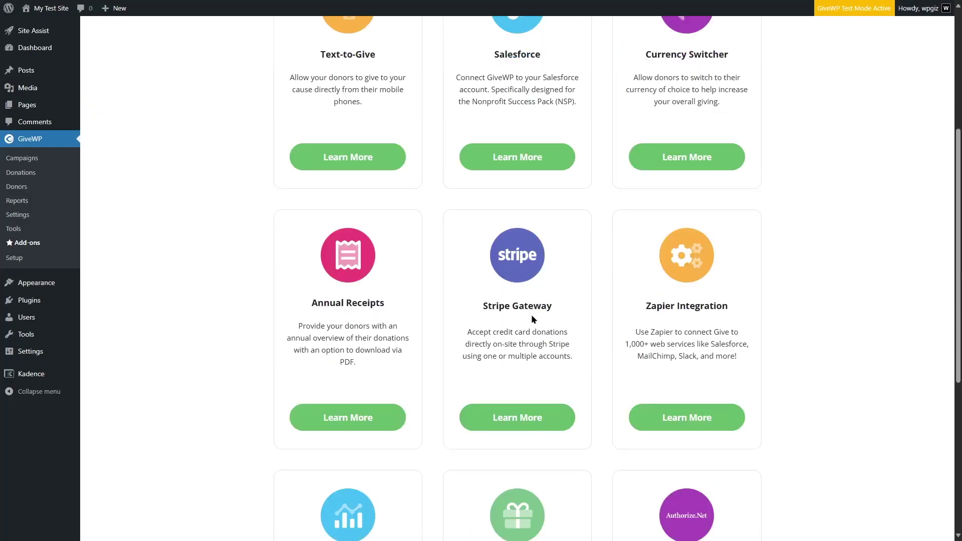
scroll(767, 303, down, 3)
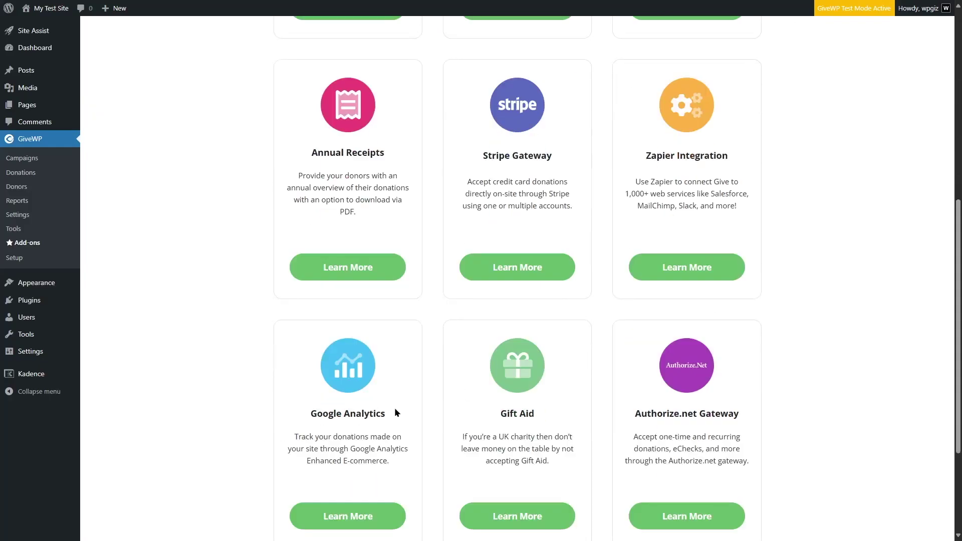
scroll(741, 406, down, 2)
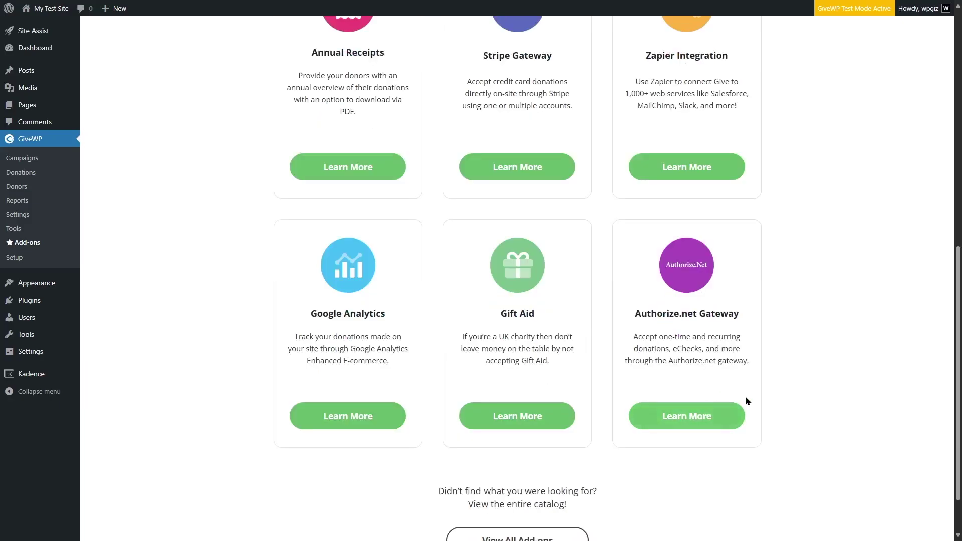
scroll(726, 402, up, 3)
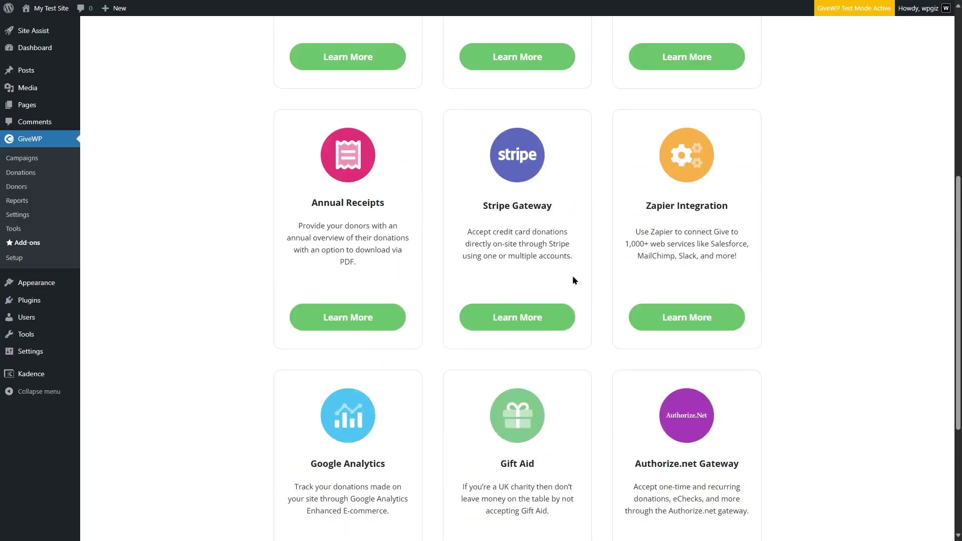
scroll(568, 280, up, 7)
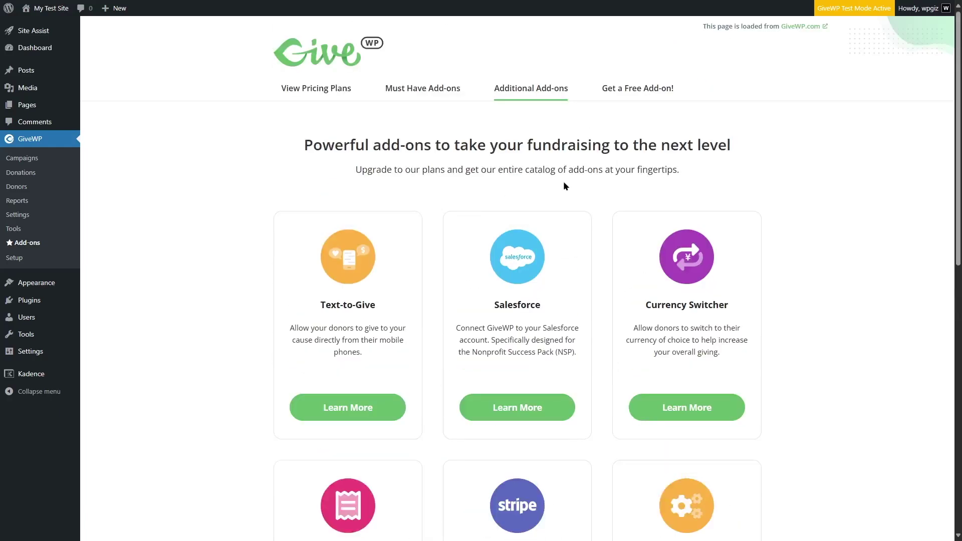
- Open the add-on pricing plans and look through all the plan cards down to the Agency Plan
click(313, 96)
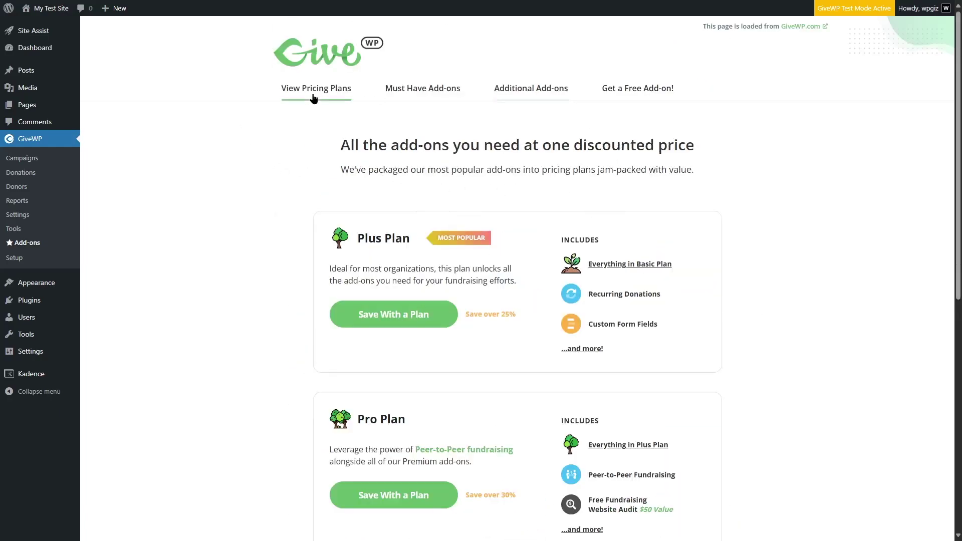
scroll(446, 240, down, 6)
scroll(421, 373, down, 2)
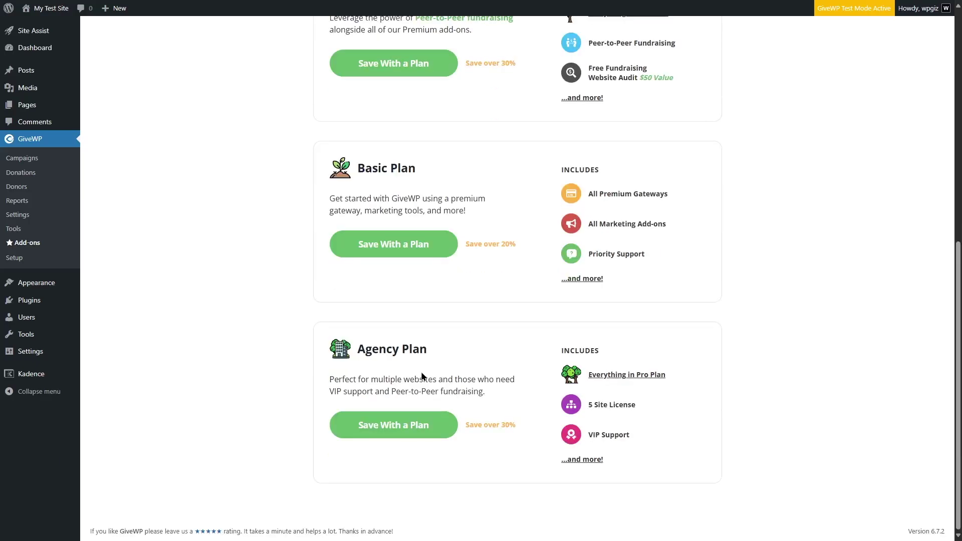
scroll(421, 376, up, 5)
scroll(421, 376, up, 4)
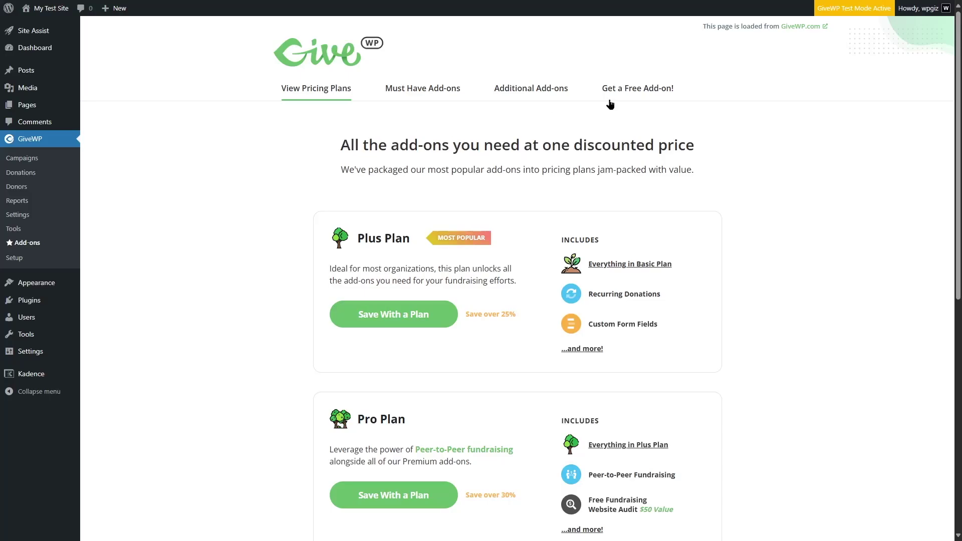
- Open the free add-on offer and review the Annual Receipts highlights and the newsletter subscription form
click(632, 92)
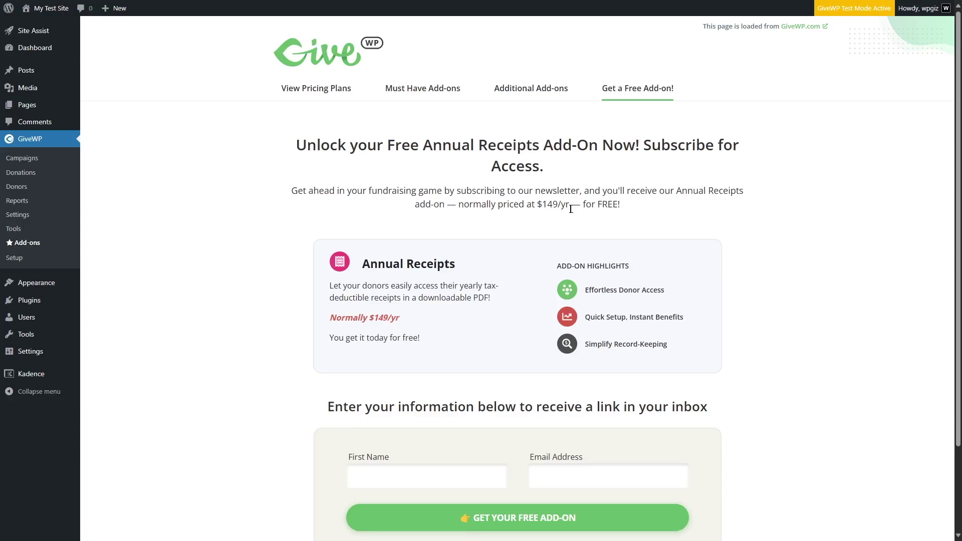
scroll(557, 219, down, 2)
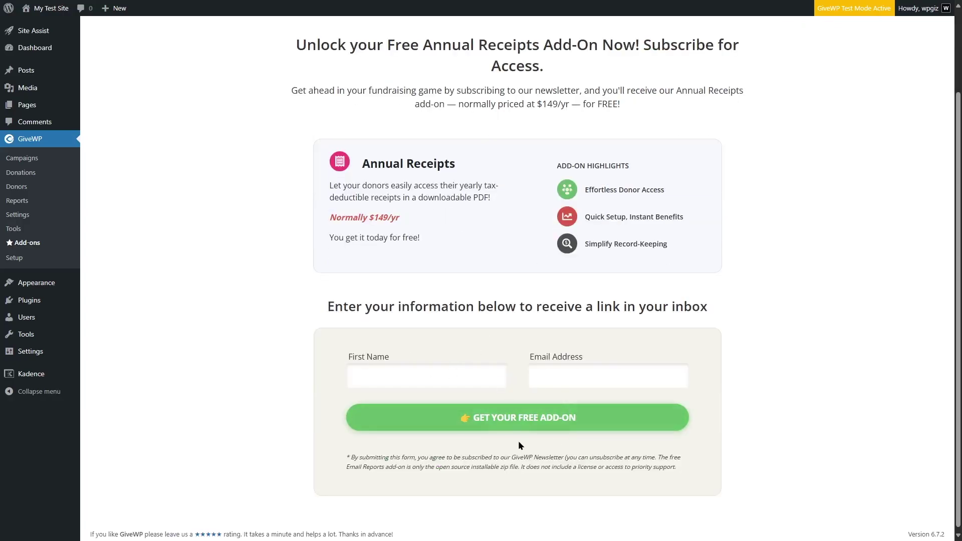
scroll(519, 441, up, 2)
- Return to the pricing plans and compare what the Plus, Pro, Basic and Agency plans include
click(295, 94)
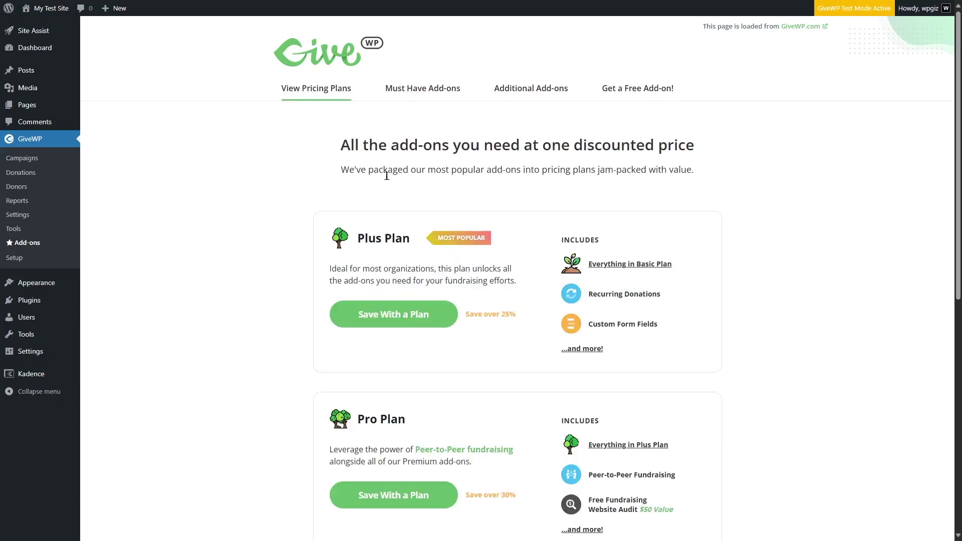
scroll(389, 242, down, 8)
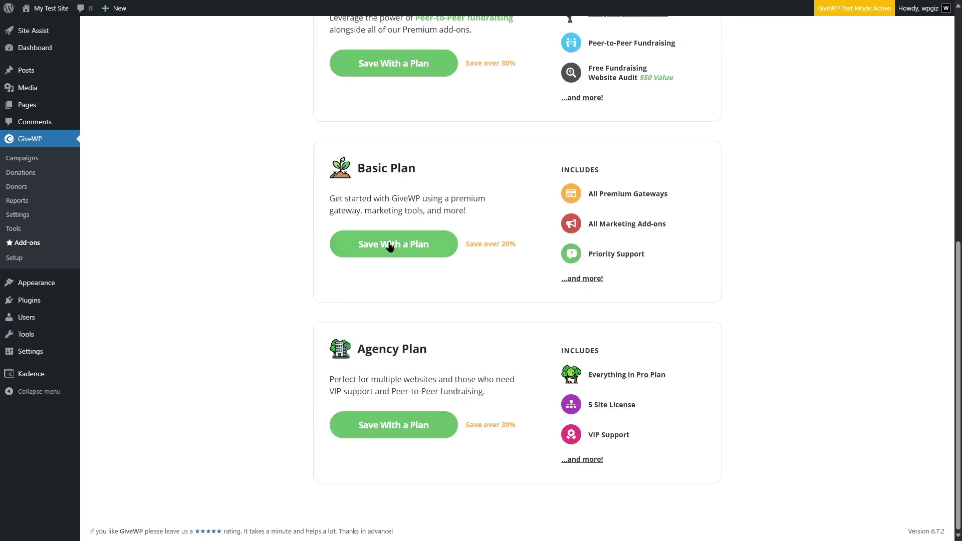
scroll(390, 246, up, 8)
scroll(442, 266, down, 4)
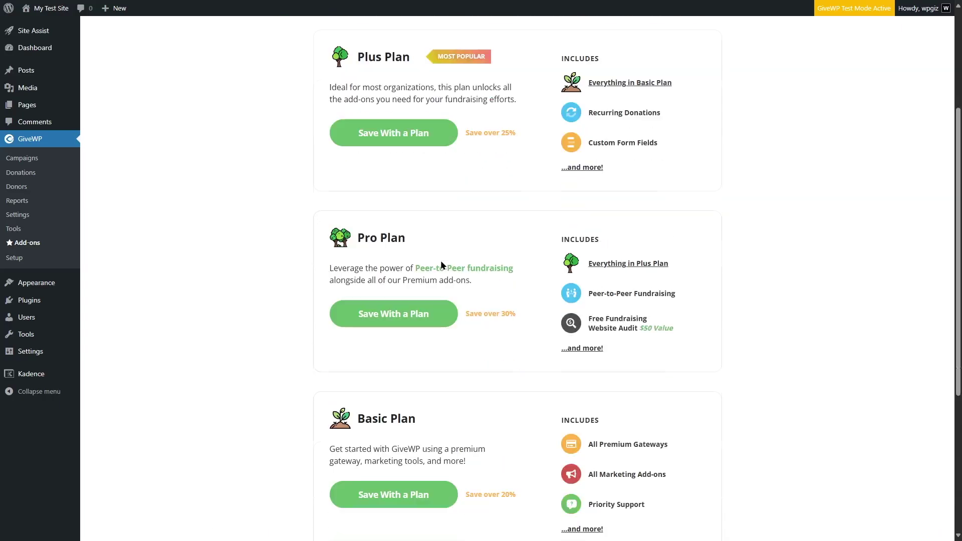
scroll(526, 272, down, 5)
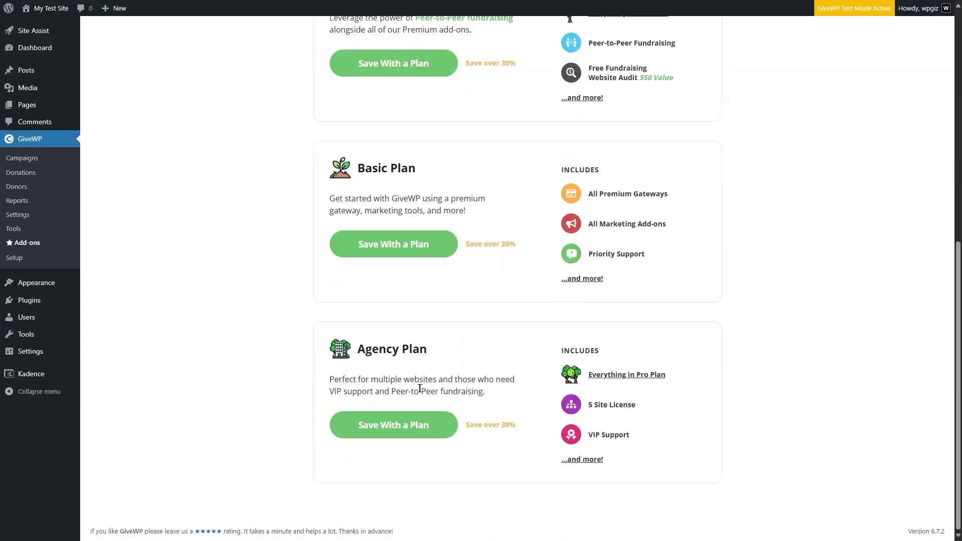
scroll(638, 453, up, 8)
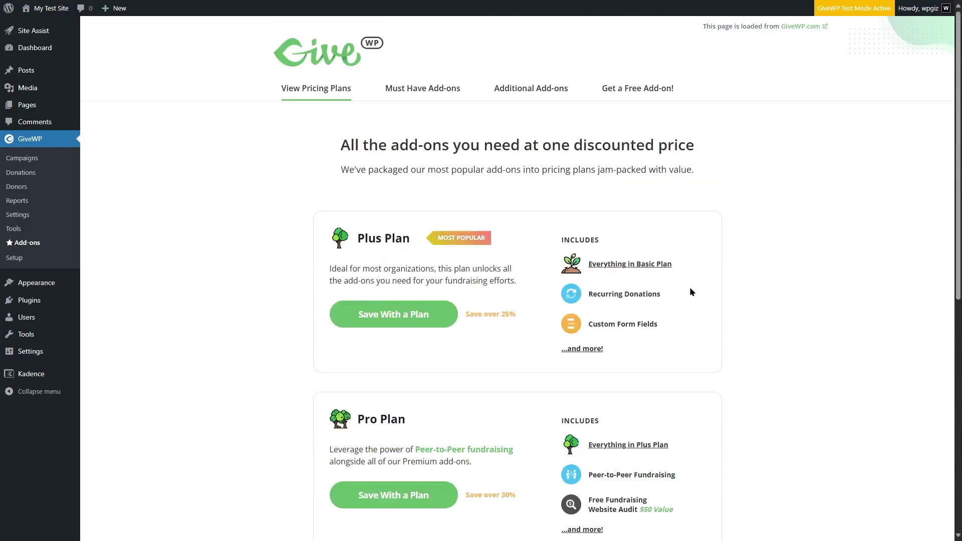
scroll(299, 273, down, 4)
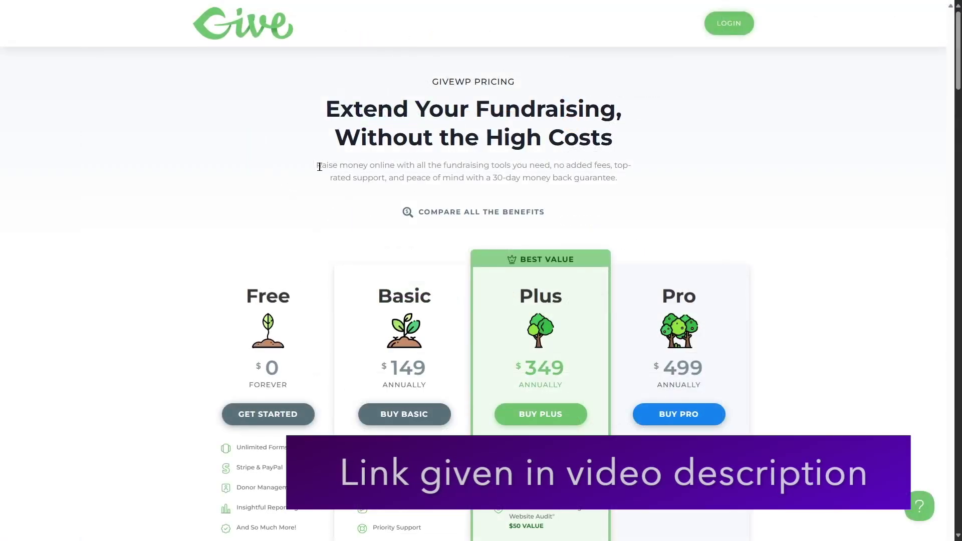
- Examine the pricing page on the GiveWP website, comparing the prices and features of the Free, Basic, Plus and Pro plans
scroll(318, 165, down, 3)
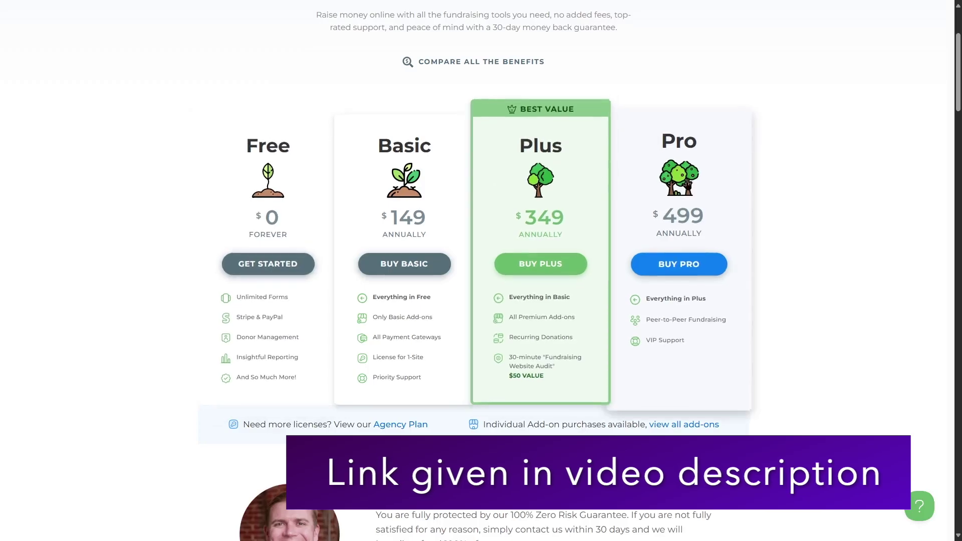
scroll(407, 165, up, 2)
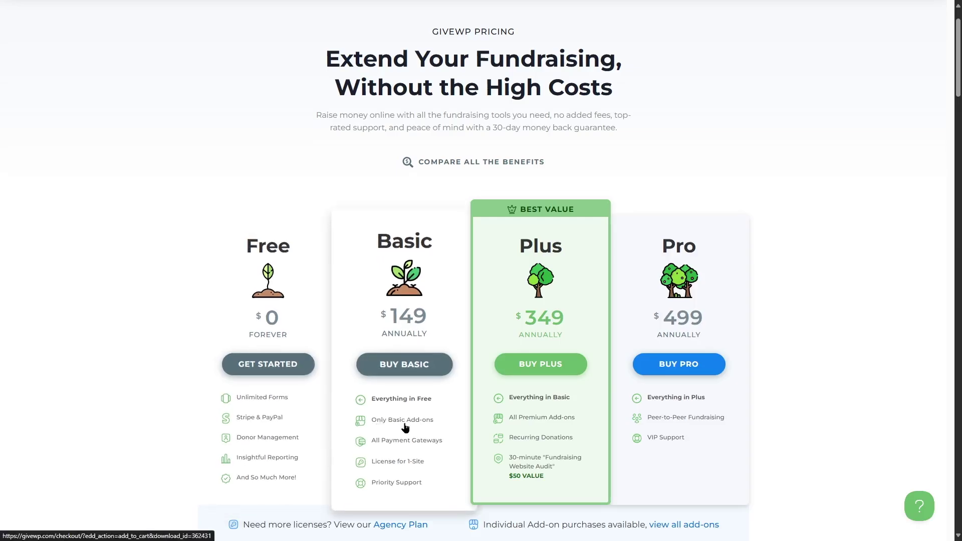
scroll(445, 427, down, 1)
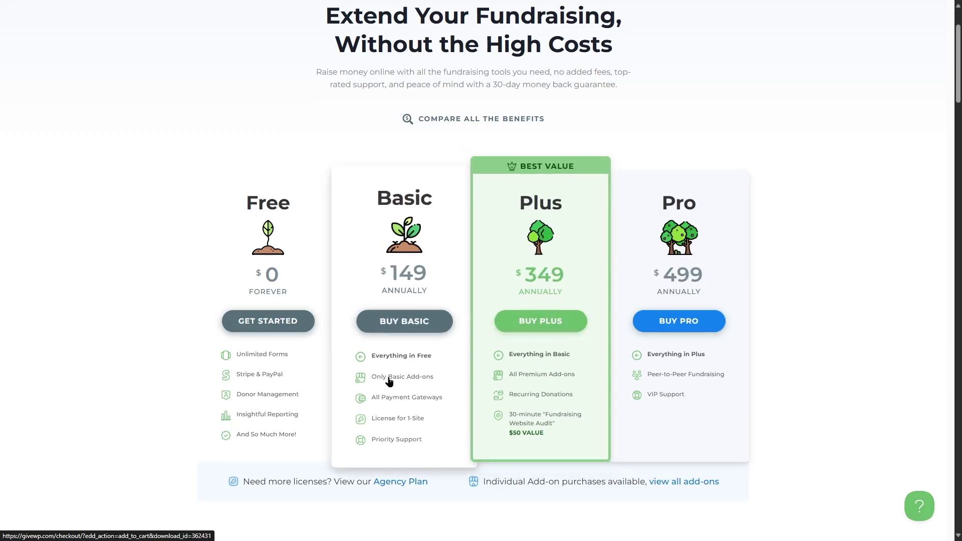
scroll(847, 256, down, 6)
scroll(858, 252, down, 6)
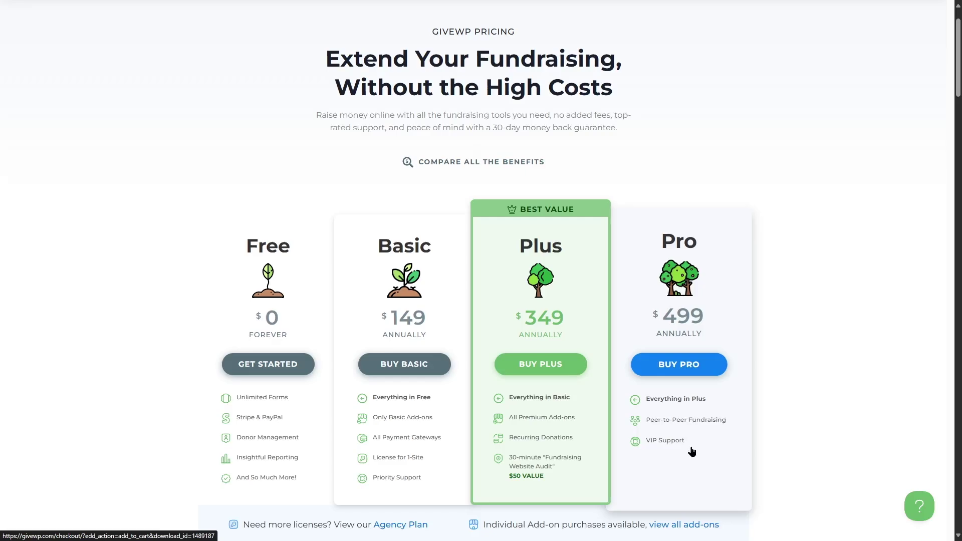
scroll(605, 170, up, 1)
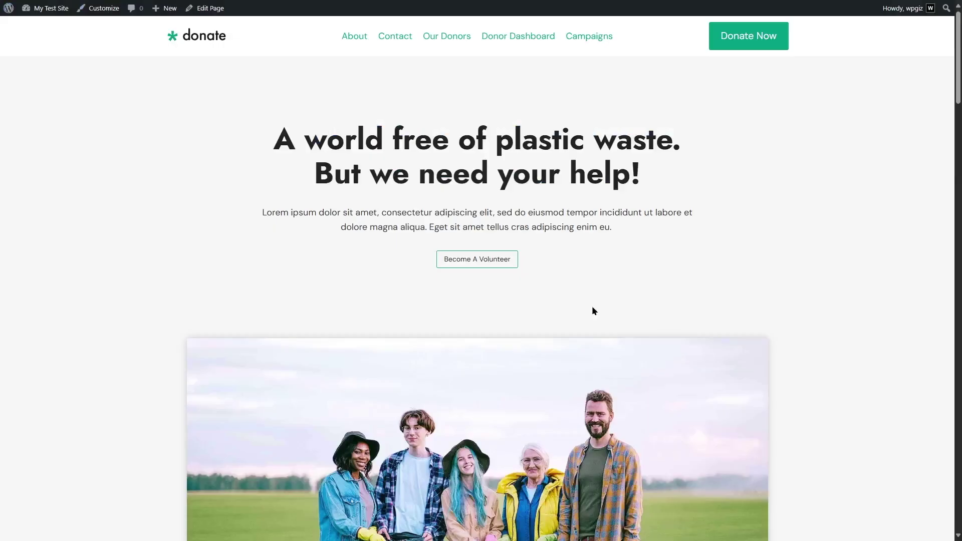
- Look over the donation site's home page, then open the Zero Plastic campaign from the campaigns list and review its page
scroll(855, 114, down, 2)
drag(958, 72, 959, 35)
mouse_move(959, 86)
mouse_down()
mouse_move(959, 184)
mouse_move(946, 80)
mouse_up()
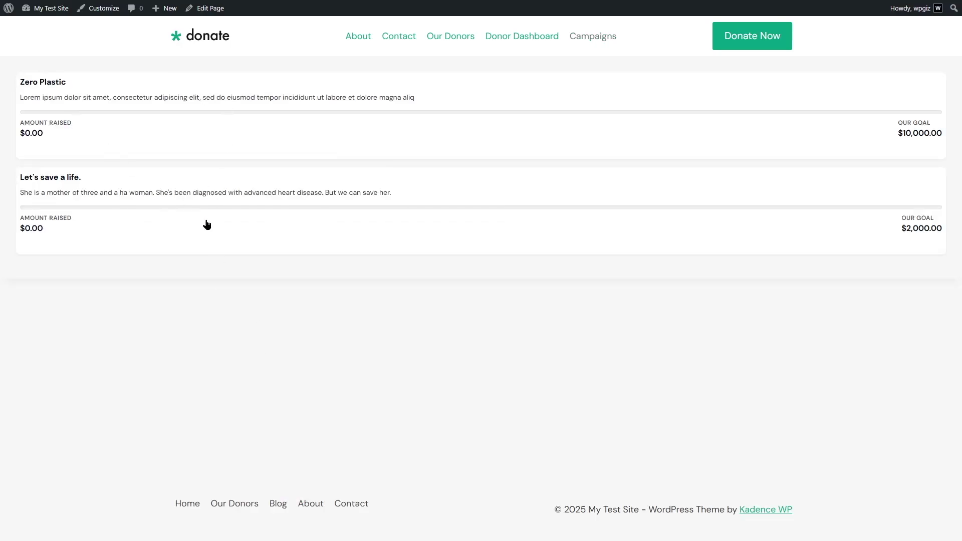
click(243, 117)
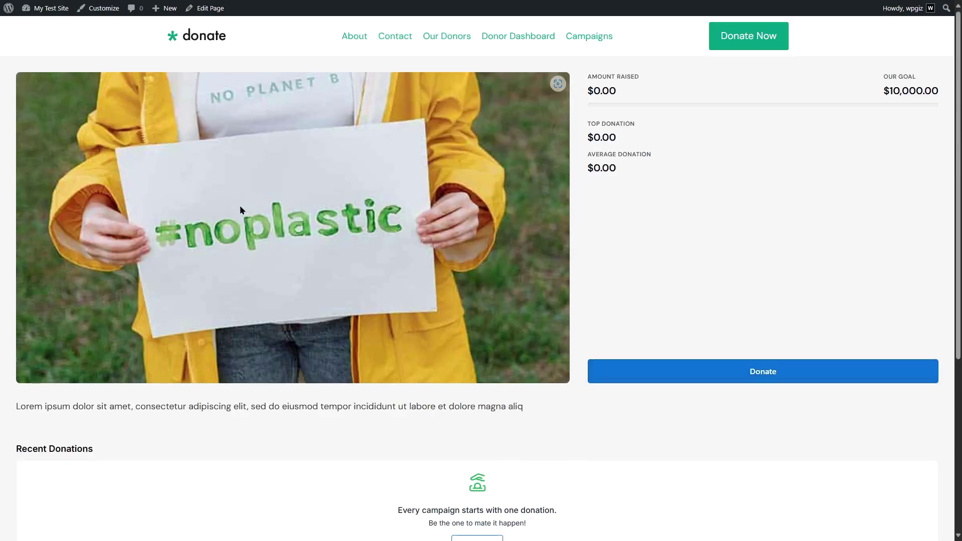
scroll(390, 191, down, 5)
scroll(429, 248, up, 5)
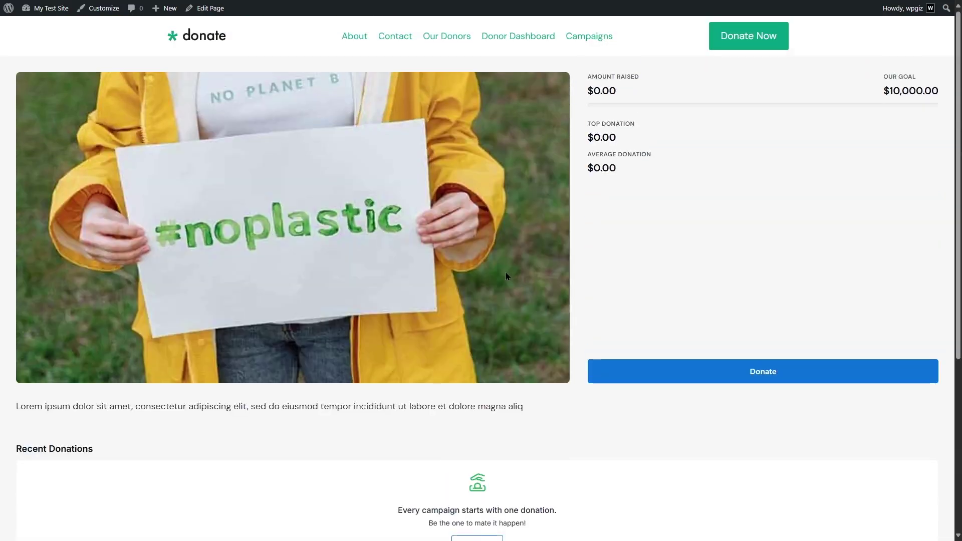
- Open the Zero Plastic donation form, try several preset amounts including $25, $50 and $500, select $10.00, and close the form
click(692, 373)
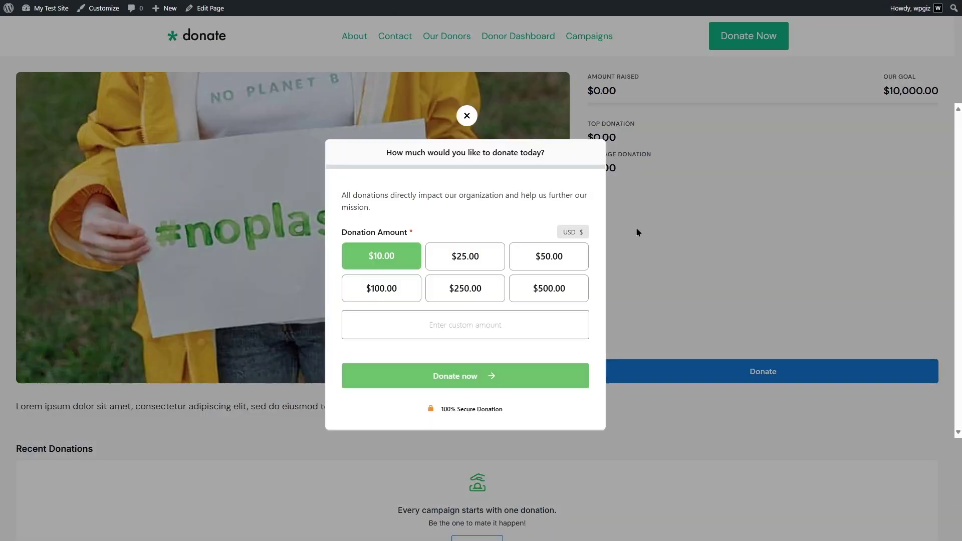
click(464, 261)
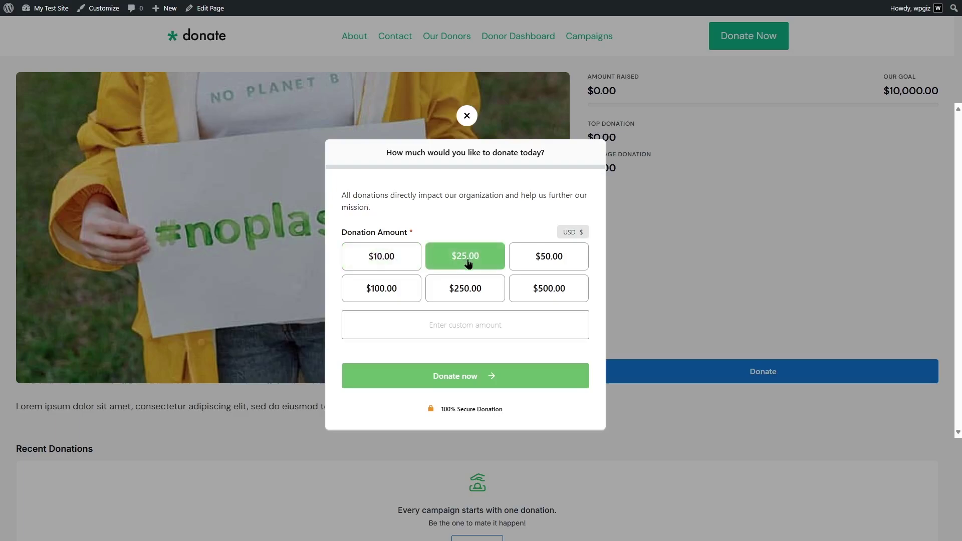
click(564, 262)
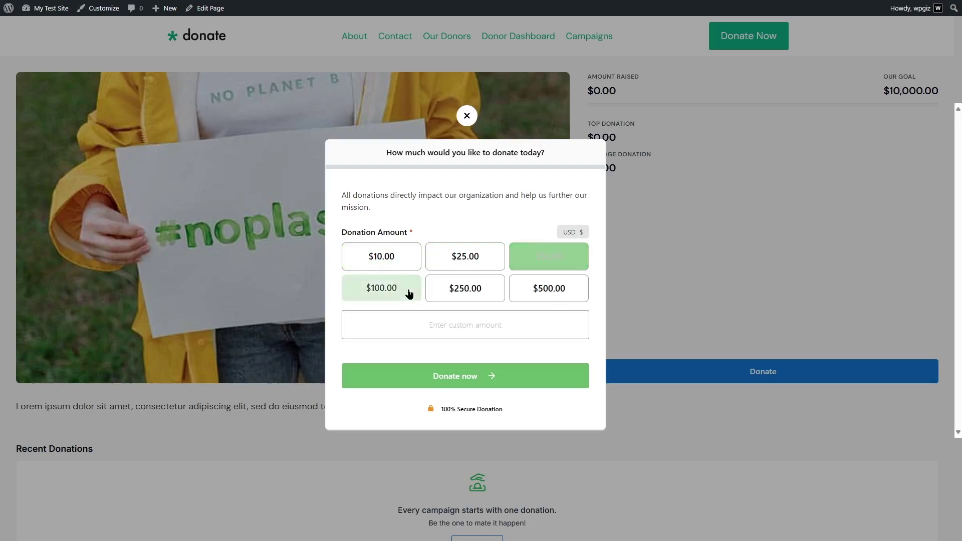
click(446, 292)
click(526, 293)
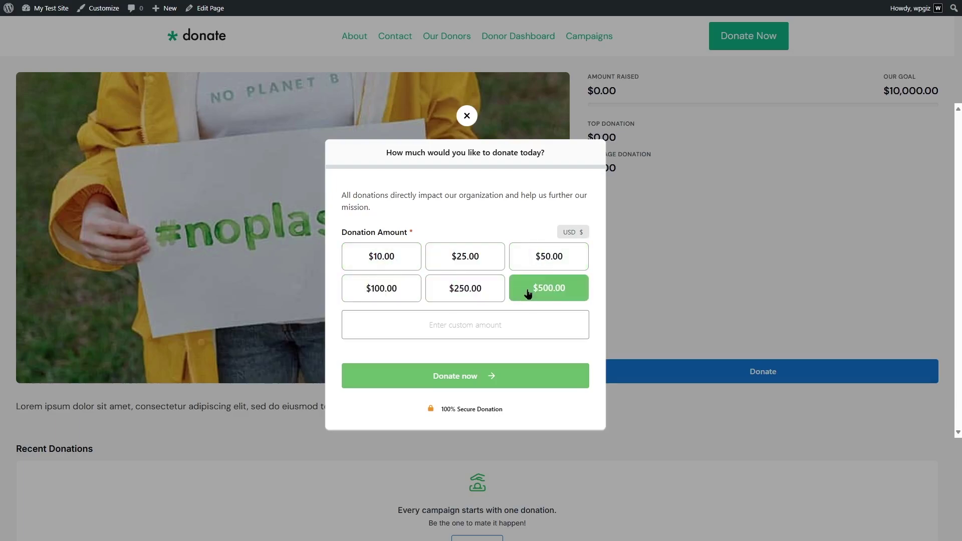
click(552, 264)
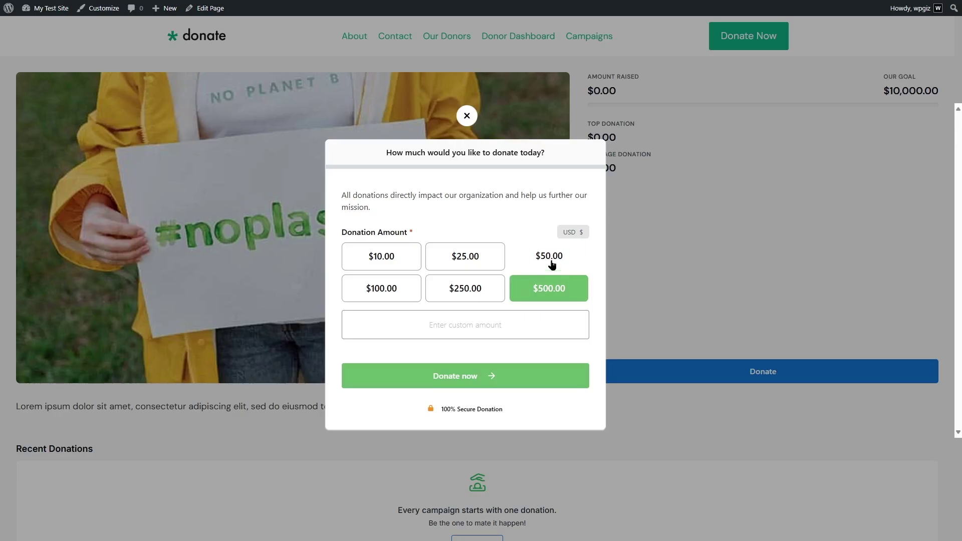
click(493, 261)
click(392, 257)
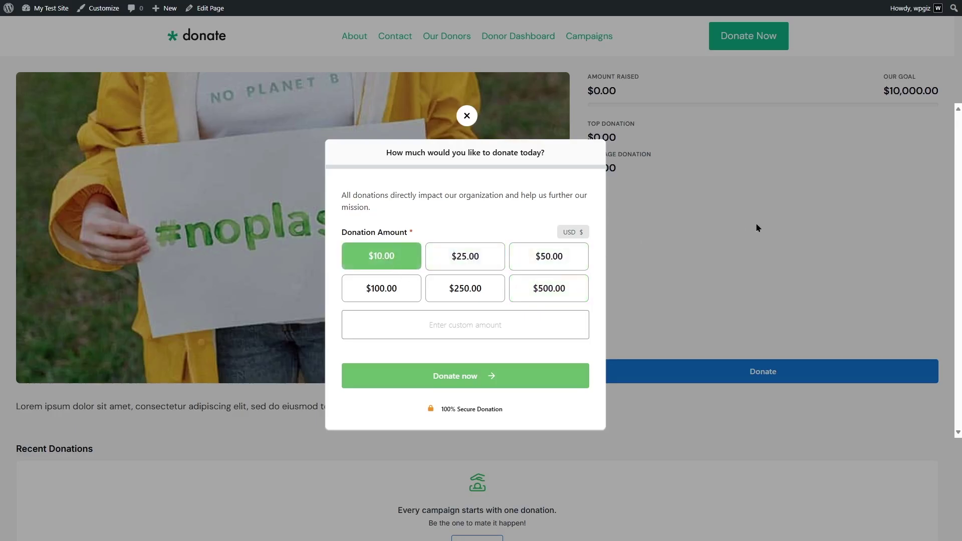
click(467, 116)
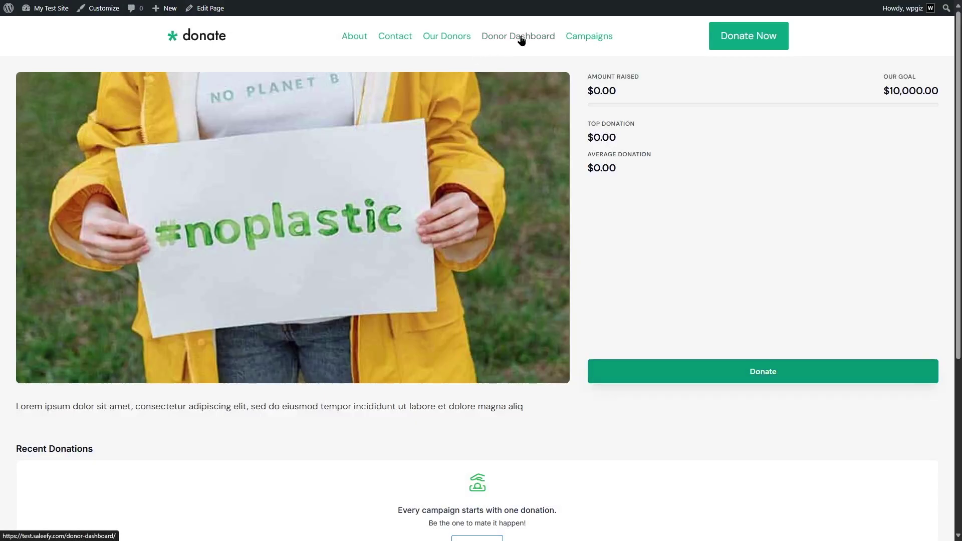
- Open the Our Donors page and review its introduction and embedded donation form
click(463, 40)
scroll(517, 176, down, 3)
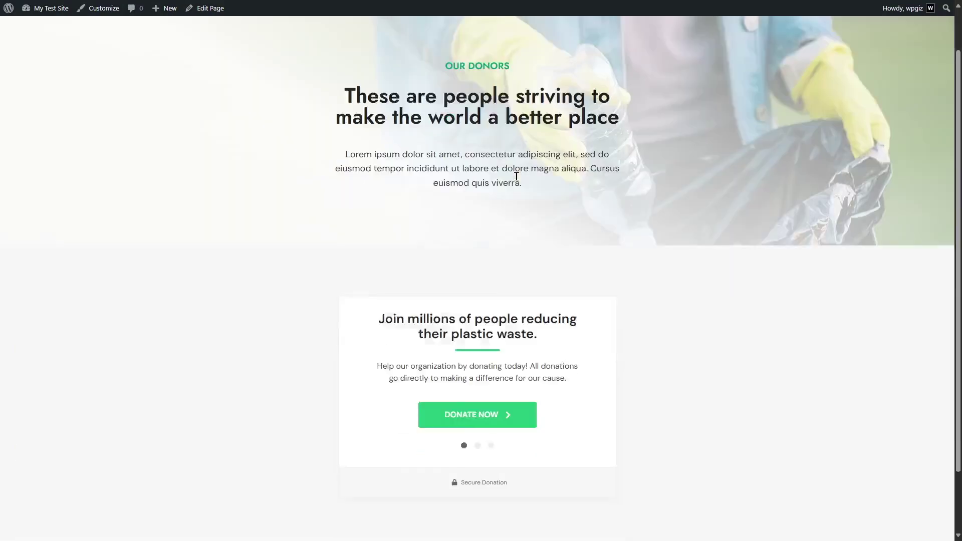
scroll(516, 177, up, 3)
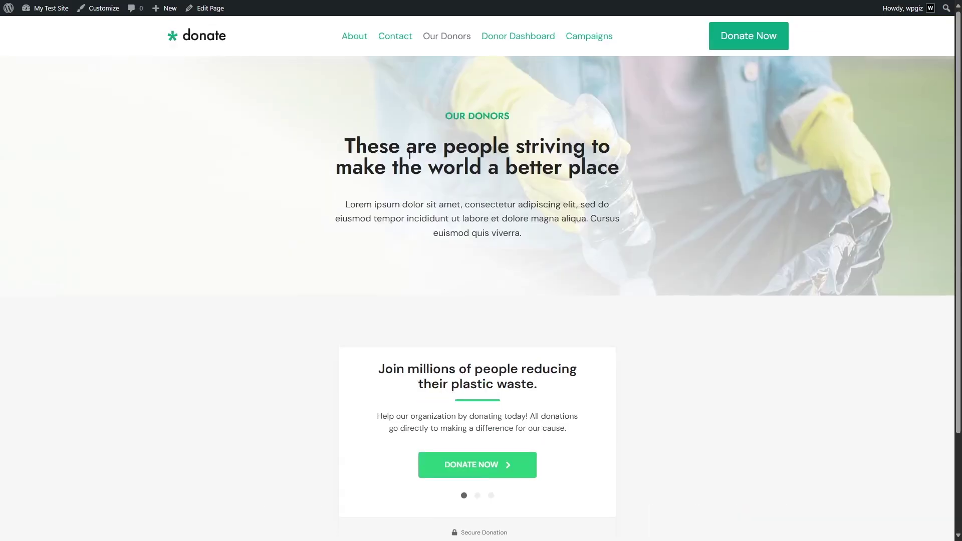
- Look over the rest of the Our Donors page, then return to the site's home page and review its introduction, group photo and mission text
scroll(371, 159, down, 3)
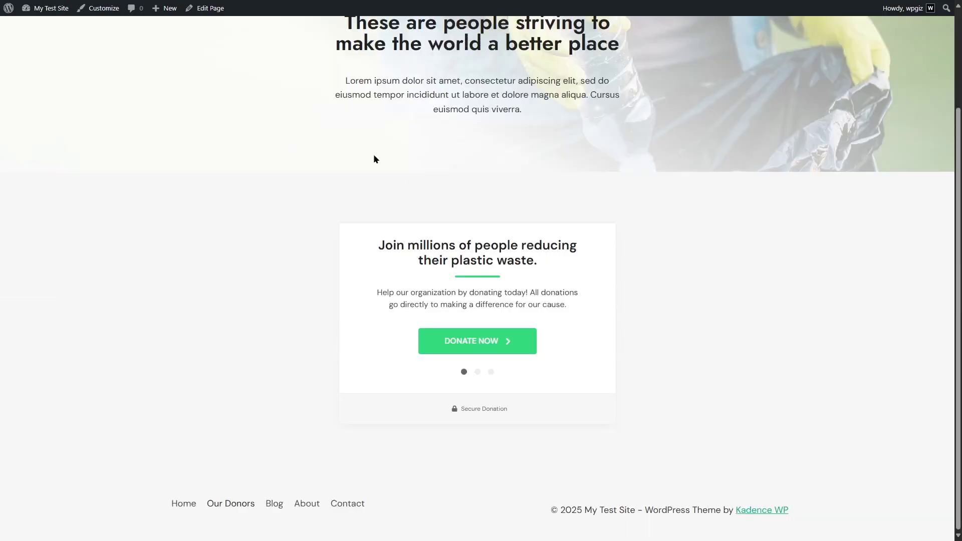
scroll(374, 160, up, 3)
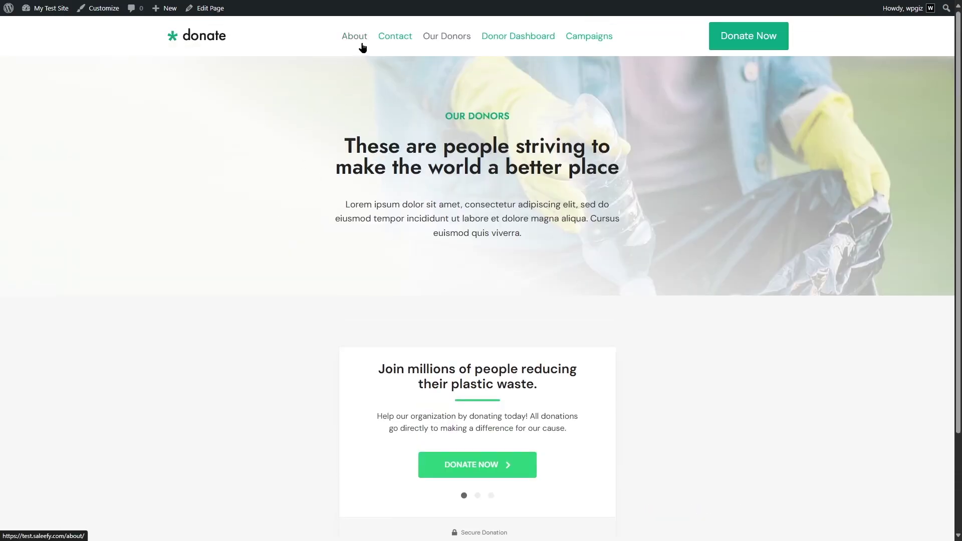
click(187, 38)
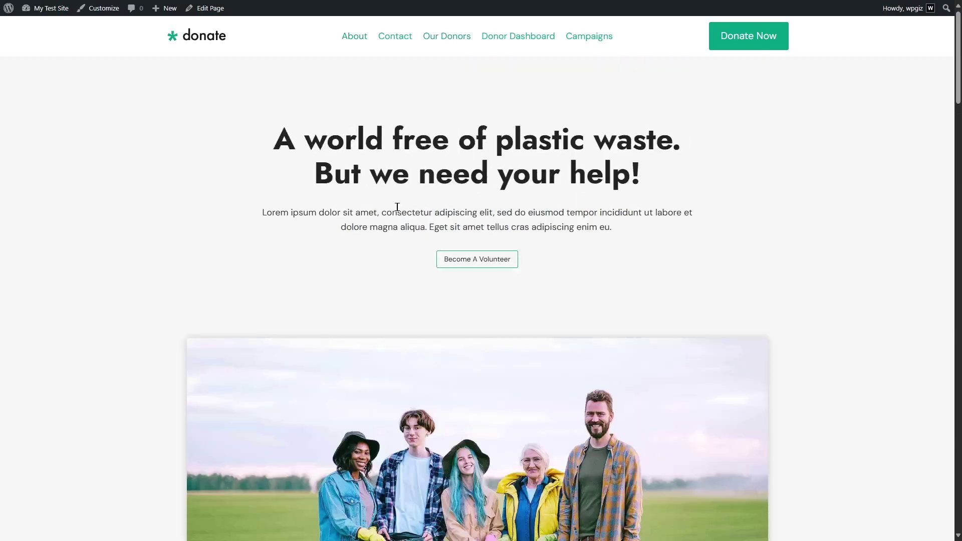
scroll(350, 211, down, 5)
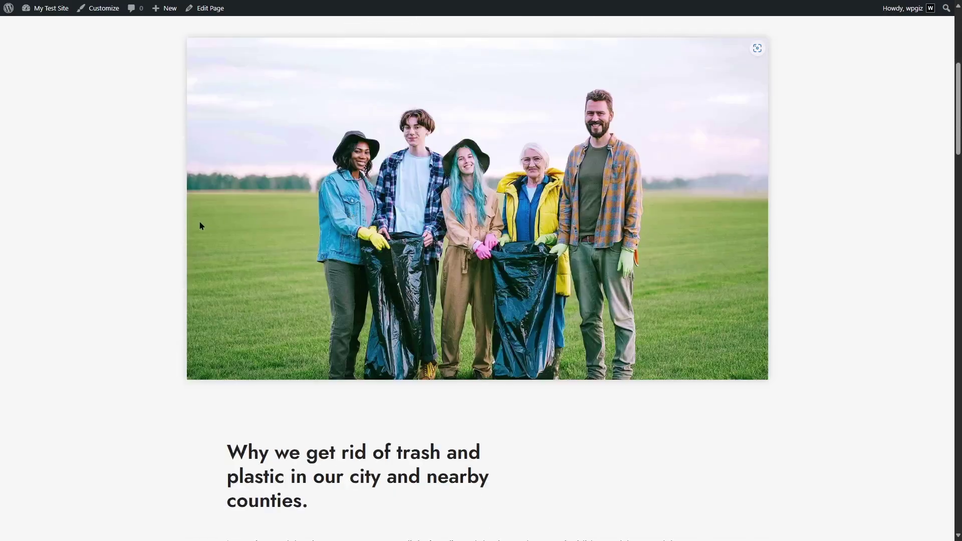
scroll(75, 243, down, 5)
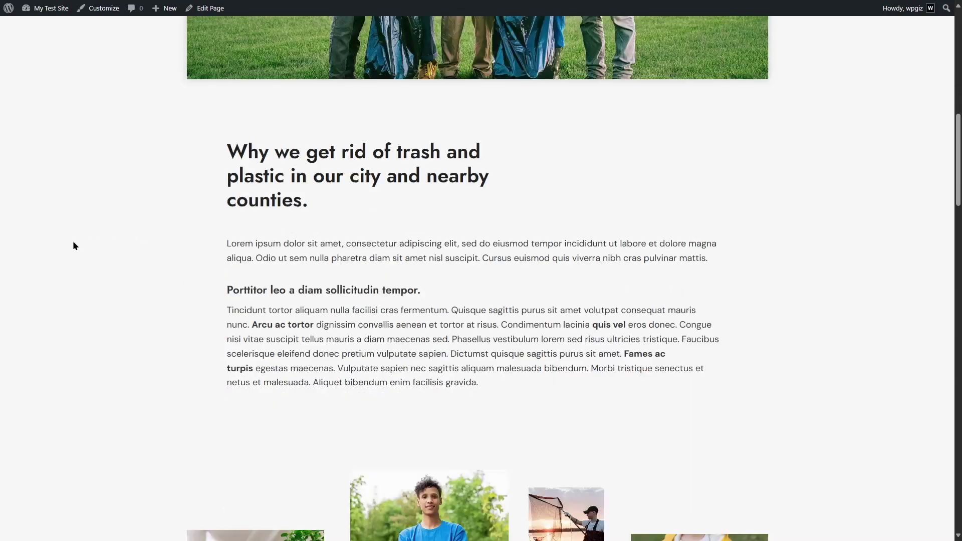
drag(951, 132, 960, 11)
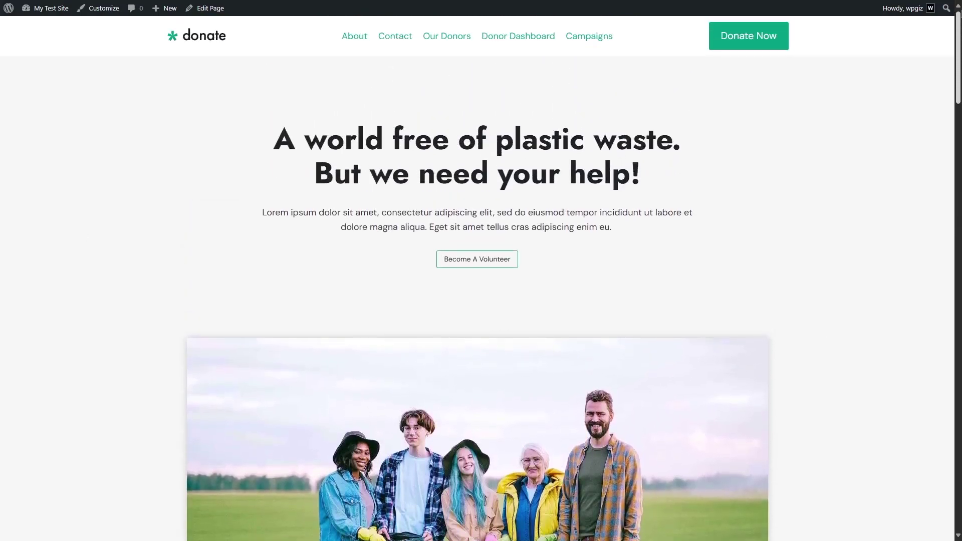